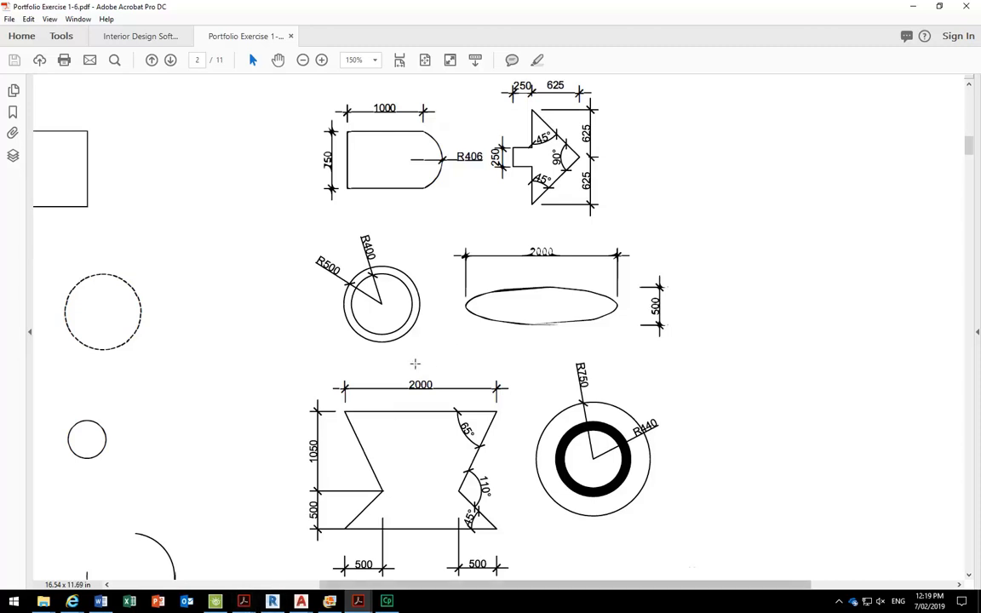
Read the numbered drawing instructions in the exercise PDF and switch to the Exercise 1 drawing in AutoCAD
scroll(428, 358, down, 3)
drag(969, 153, 971, 185)
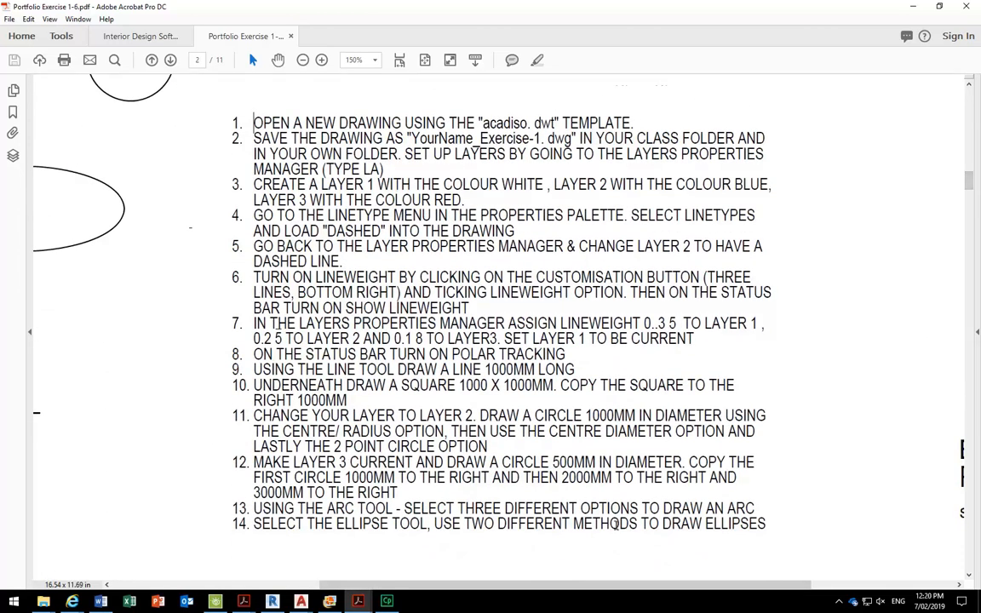
click(300, 601)
click(396, 565)
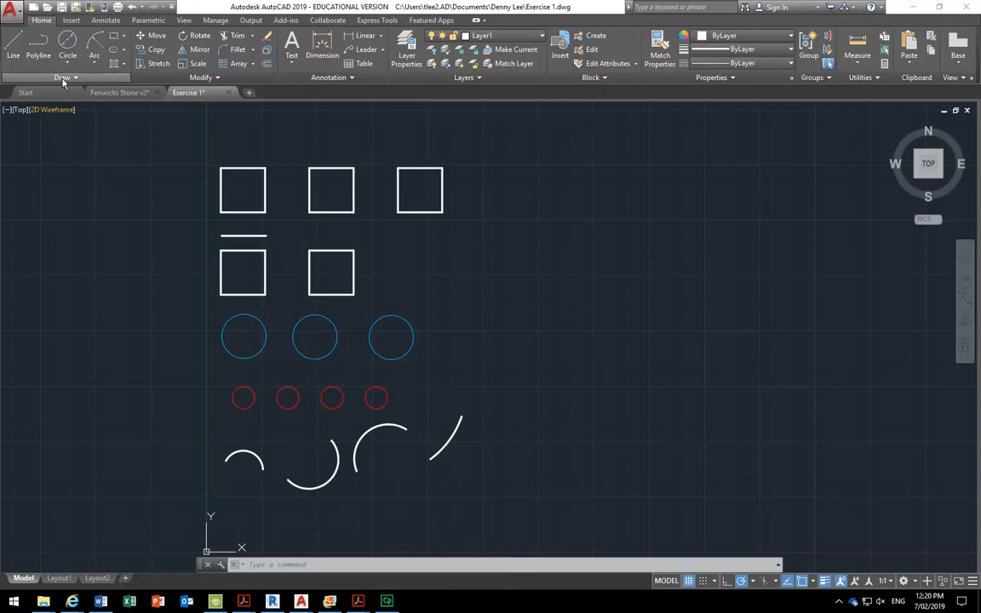
Draw a wide ellipse from its centre beside the squares, with a horizontal half-axis of about 1964 mm
click(123, 53)
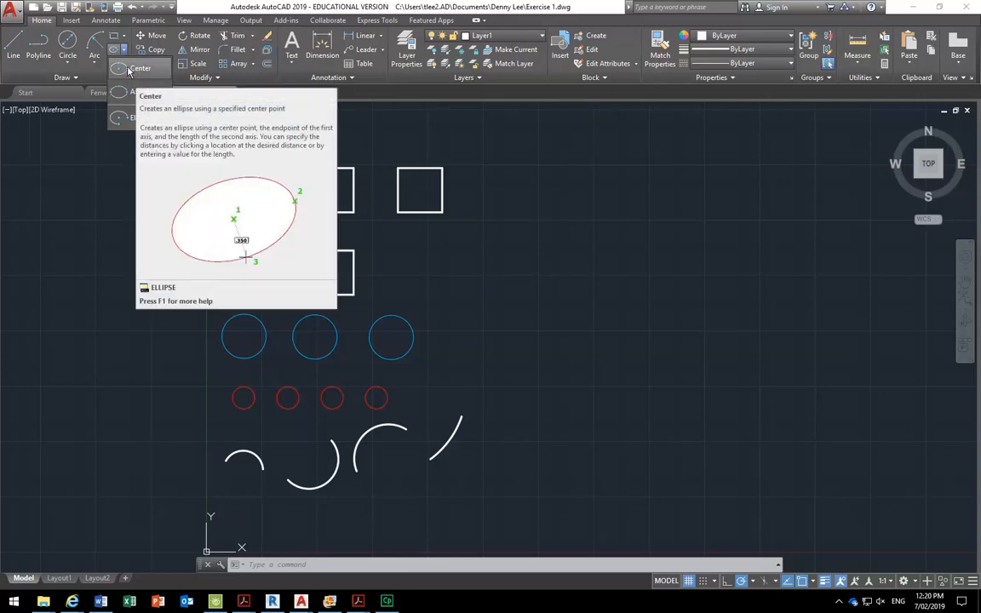
click(127, 69)
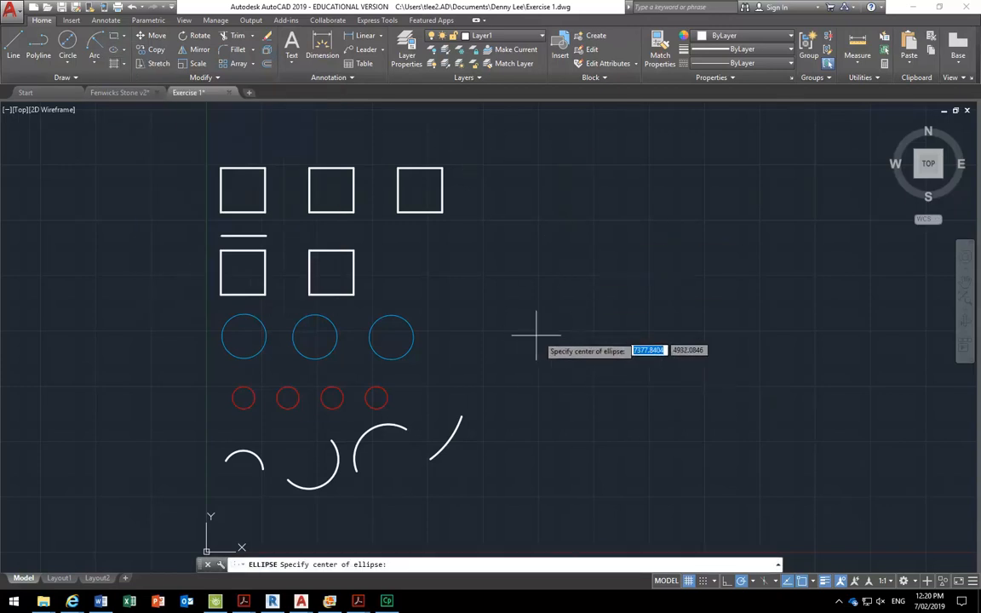
click(524, 271)
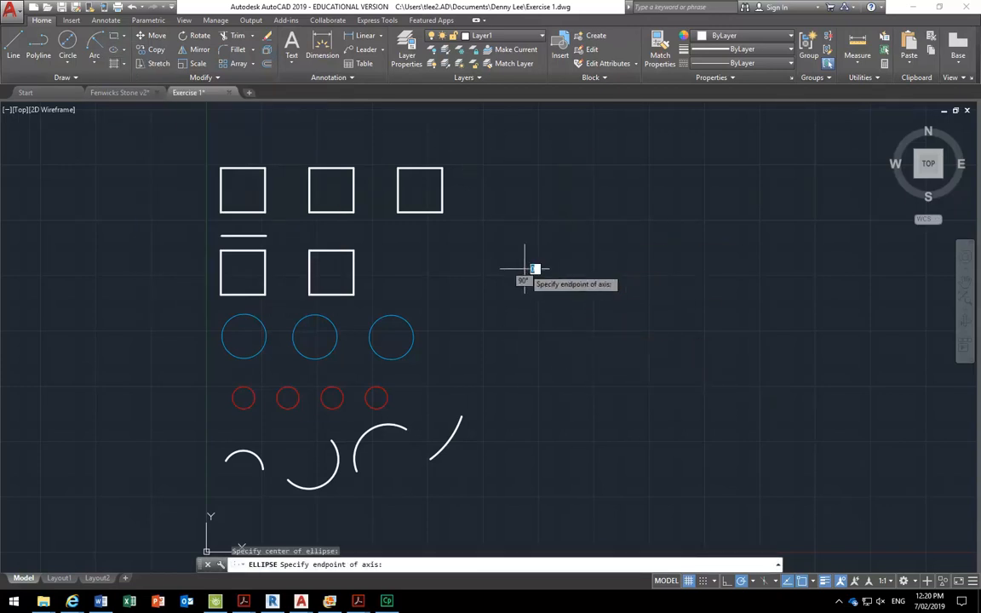
click(611, 269)
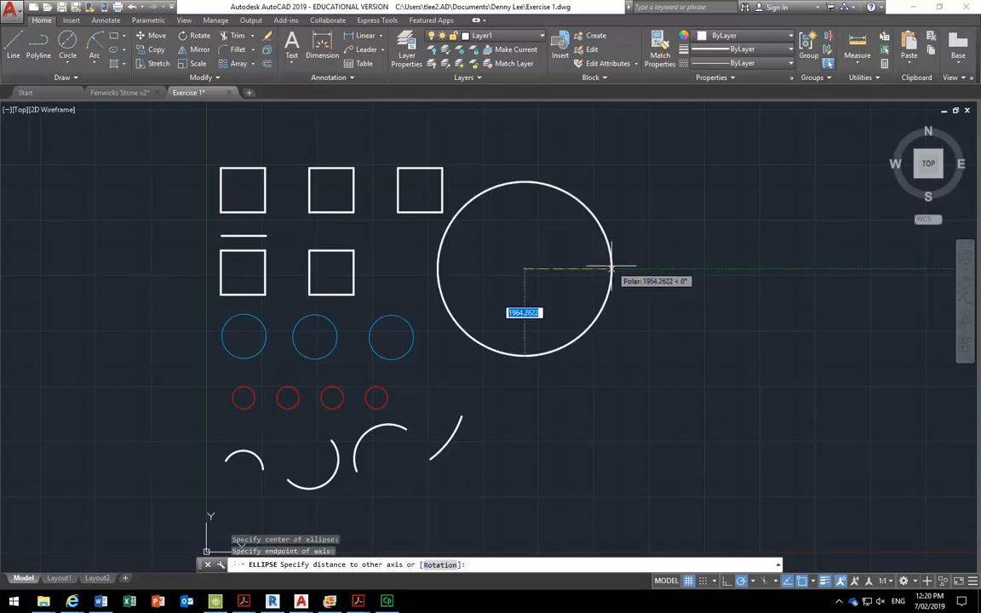
click(524, 232)
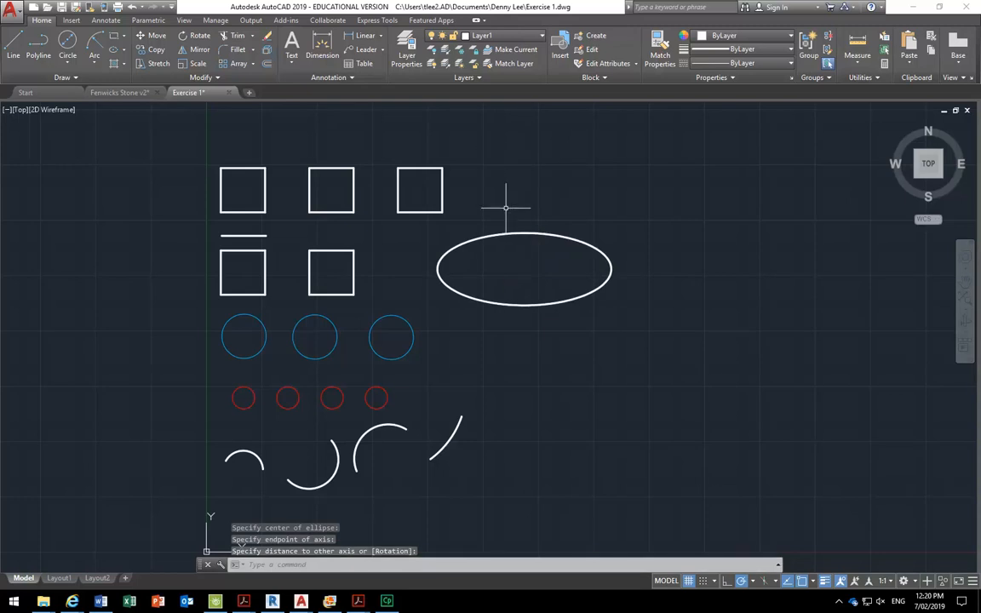
Draw a second ellipse by the Center method beside the first, with a vertical half-axis of 529 mm
click(125, 50)
click(112, 64)
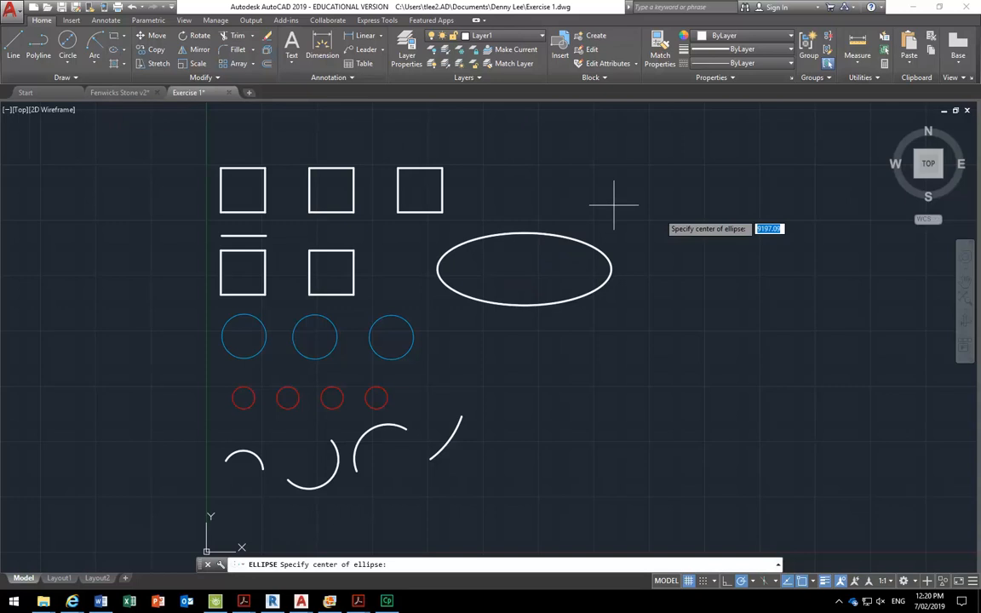
click(732, 264)
click(827, 264)
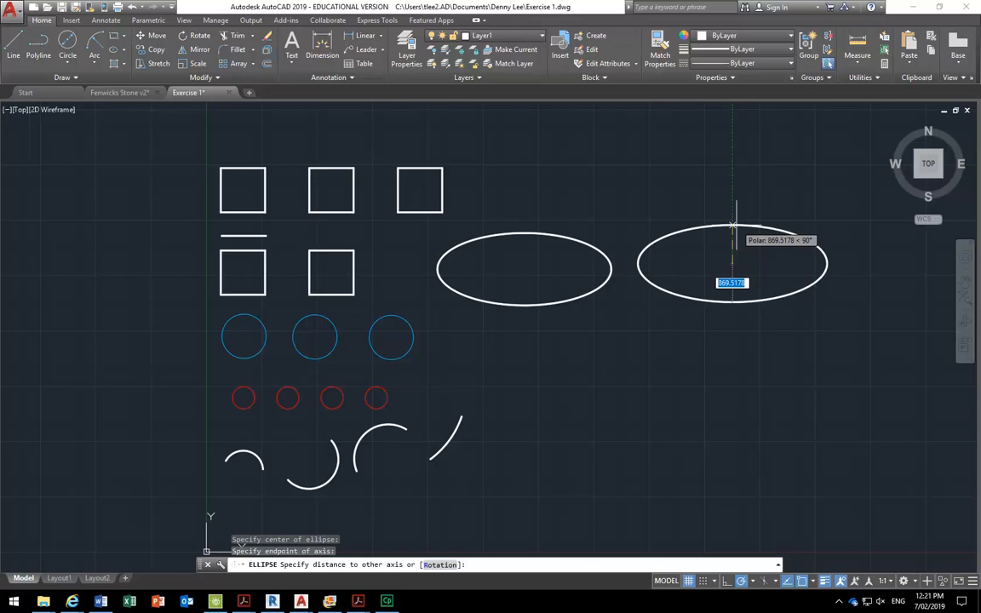
text(529)
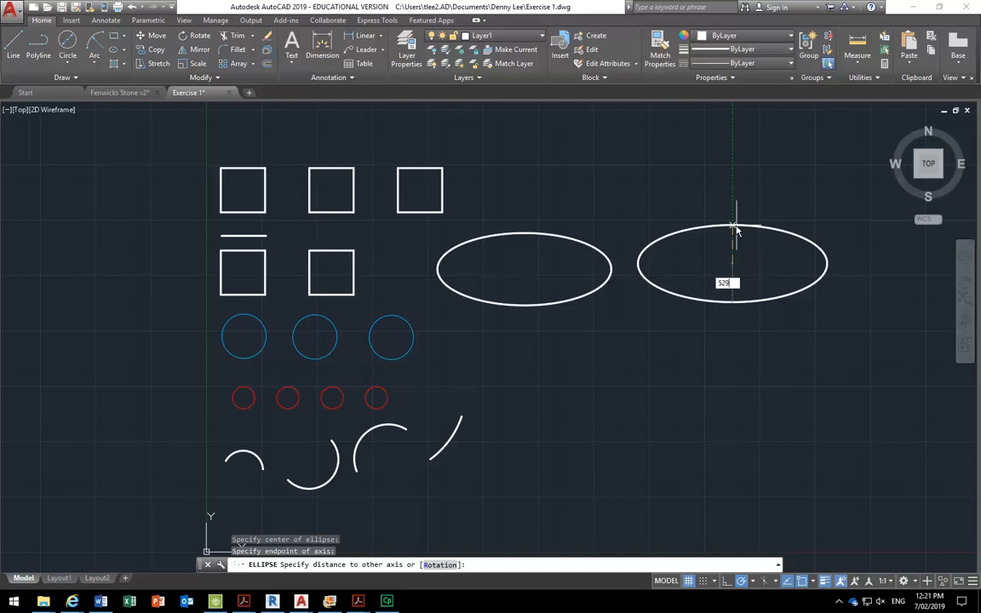
key(Return)
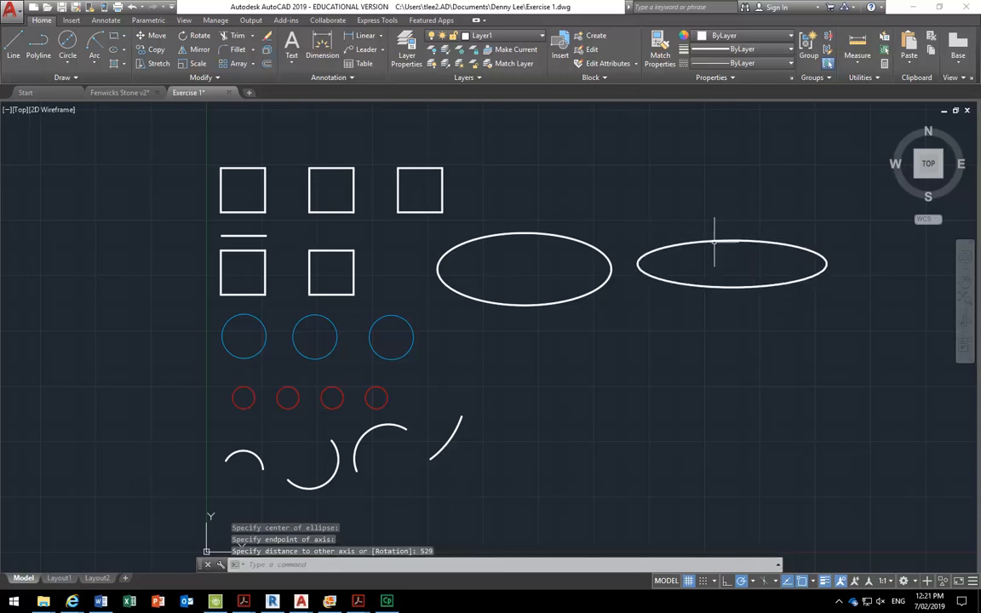
Reshape the second ellipse with its grips, making it narrower horizontally and taller vertically, and deselect it
click(699, 242)
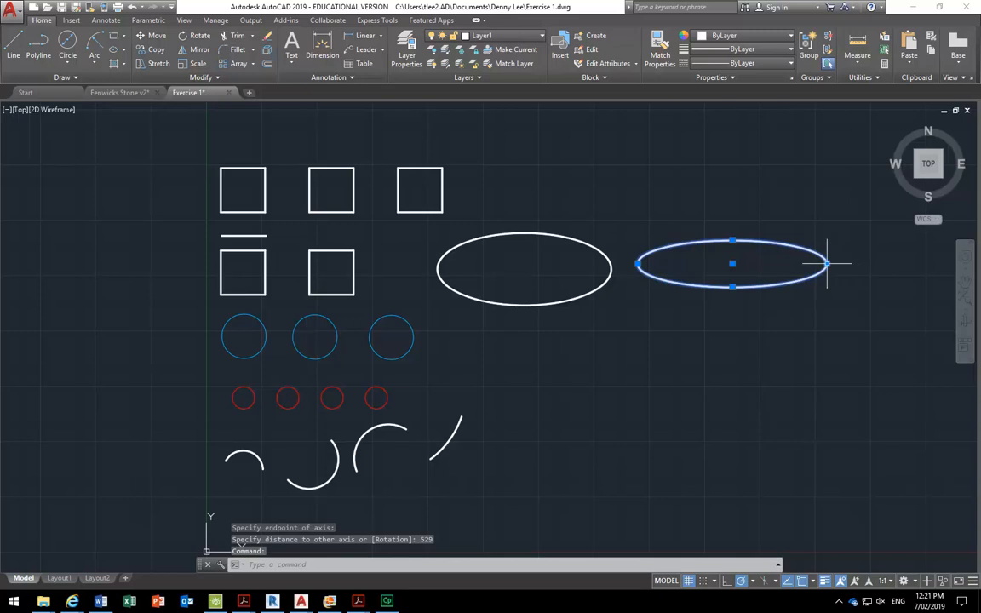
click(826, 263)
scroll(801, 261, up, 4)
click(768, 262)
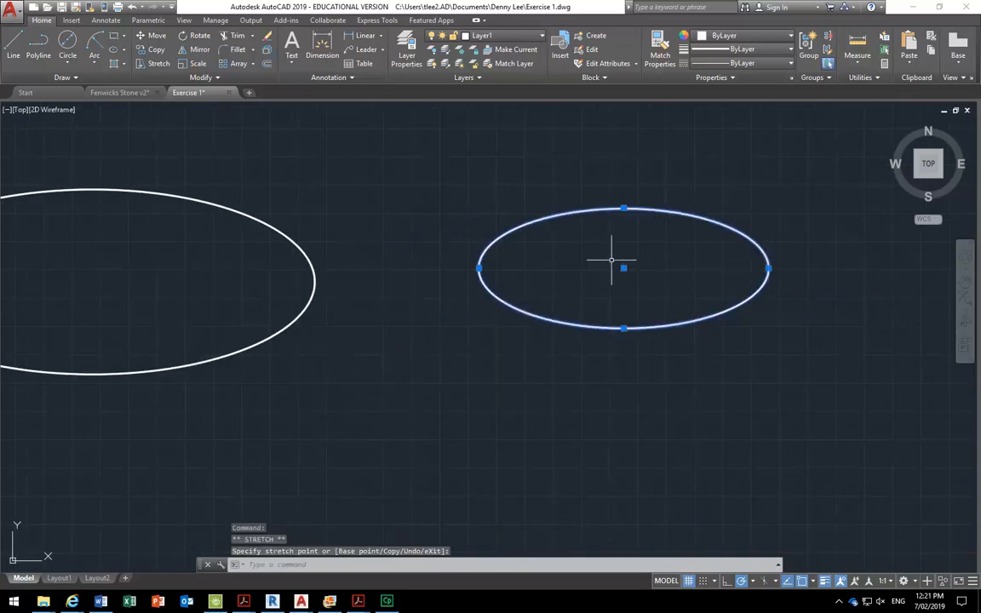
click(622, 208)
click(624, 189)
key(Escape)
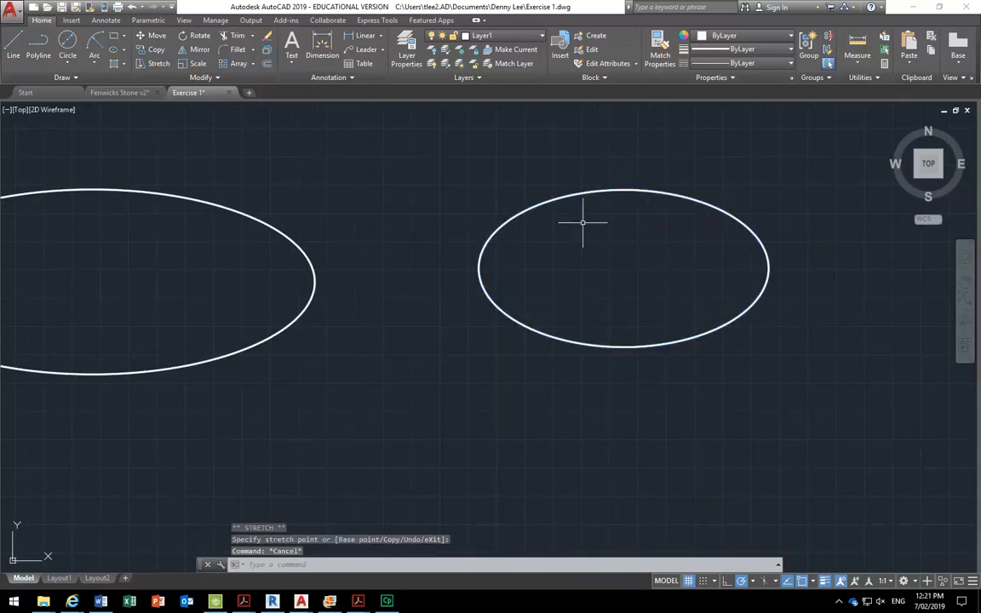
key(Escape)
Draw a third ellipse with the Axis, End method below the other two, with a vertical half-axis of about 824 mm
scroll(583, 222, down, 8)
scroll(575, 273, up, 2)
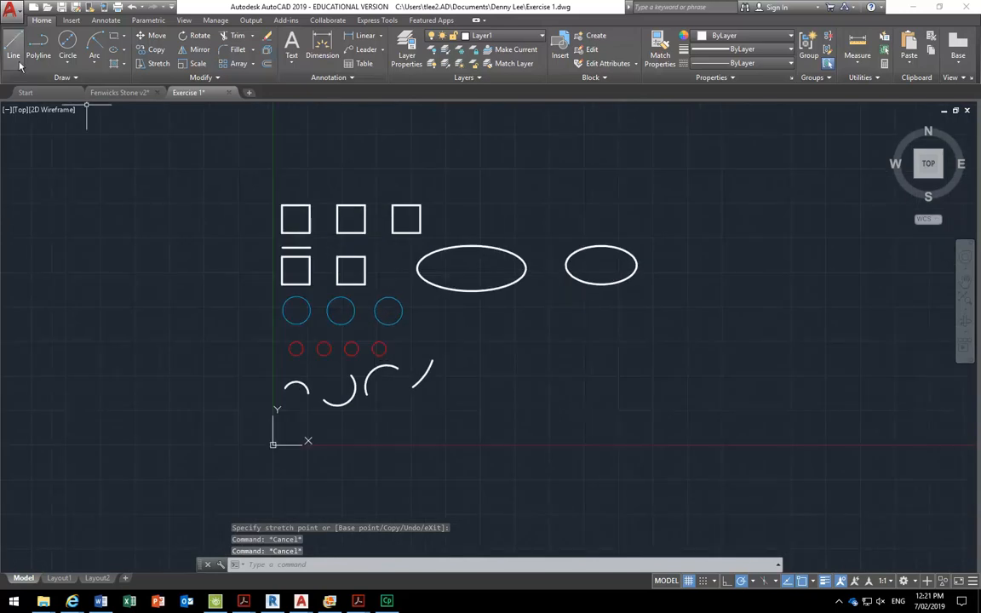
click(123, 49)
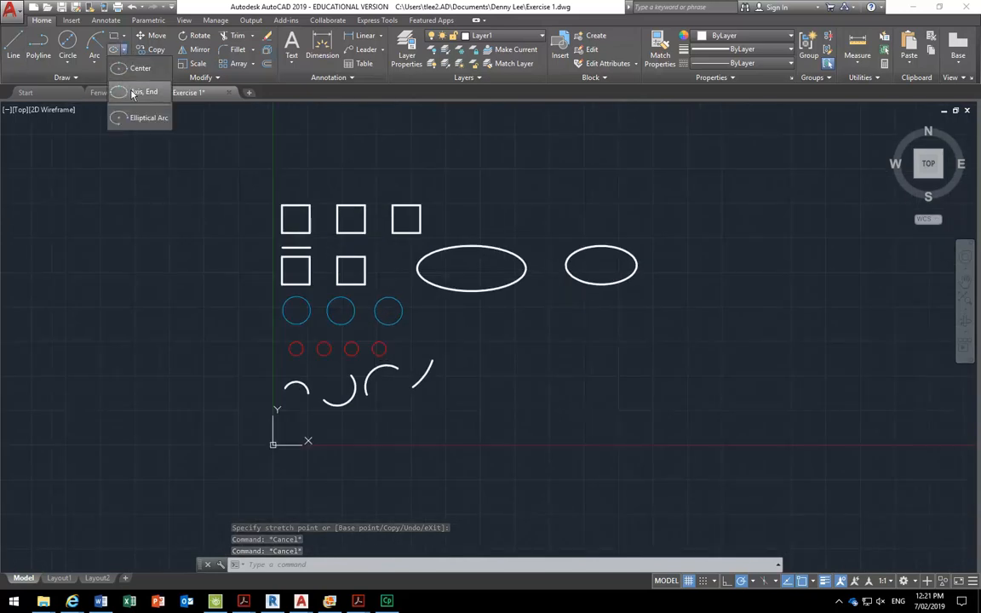
click(134, 92)
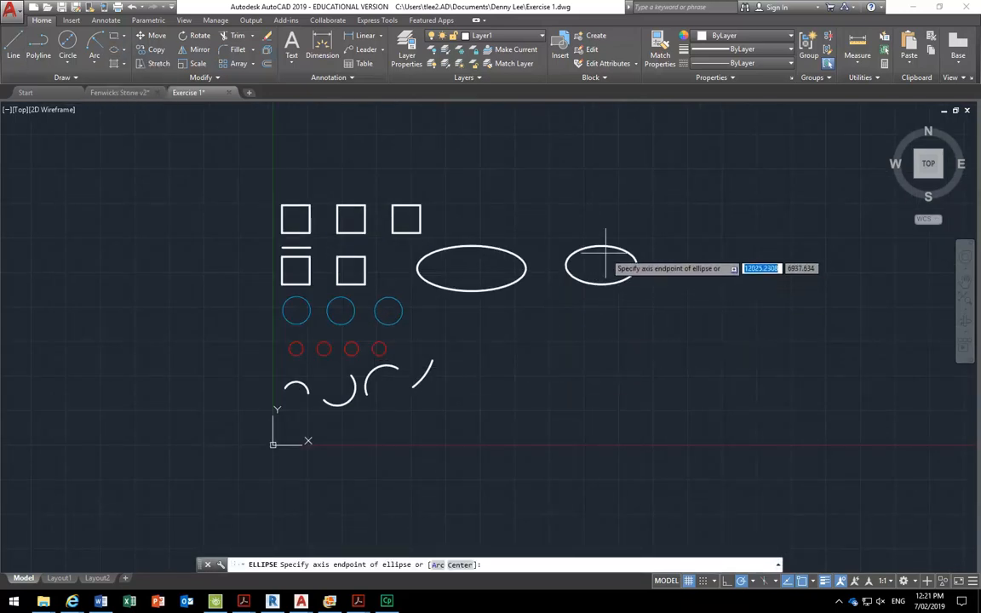
click(516, 360)
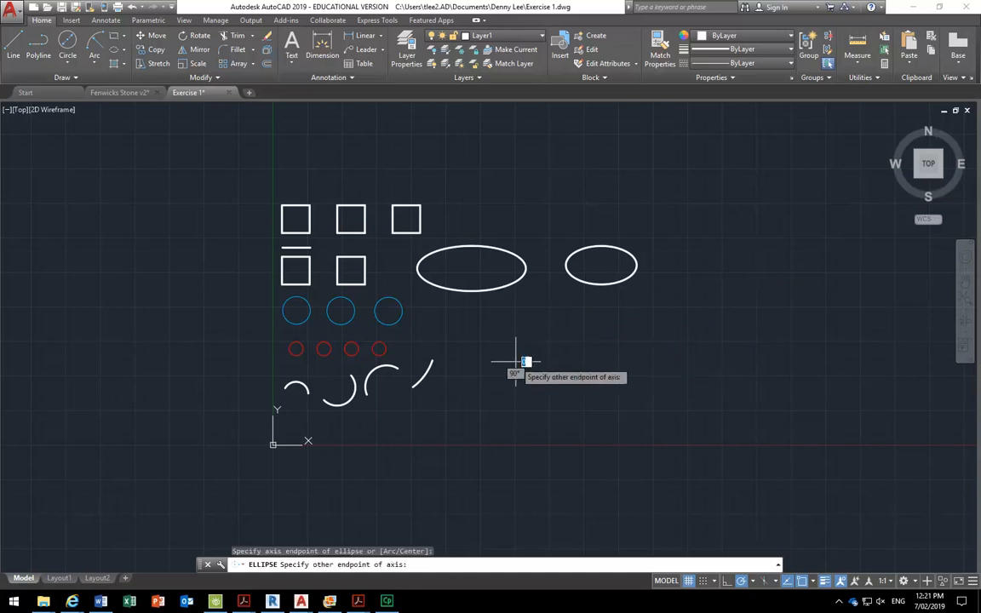
click(608, 361)
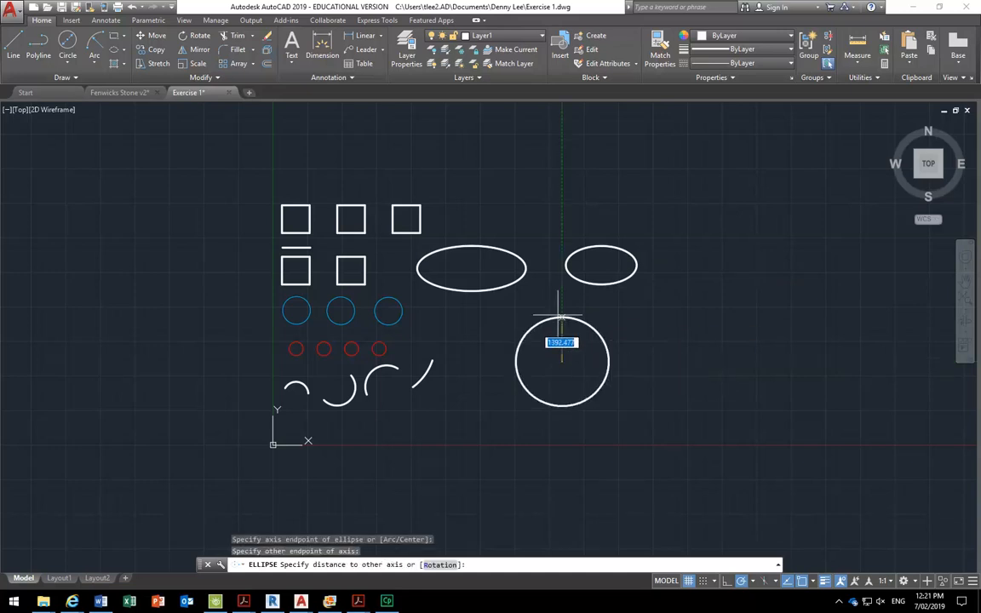
scroll(552, 343, up, 3)
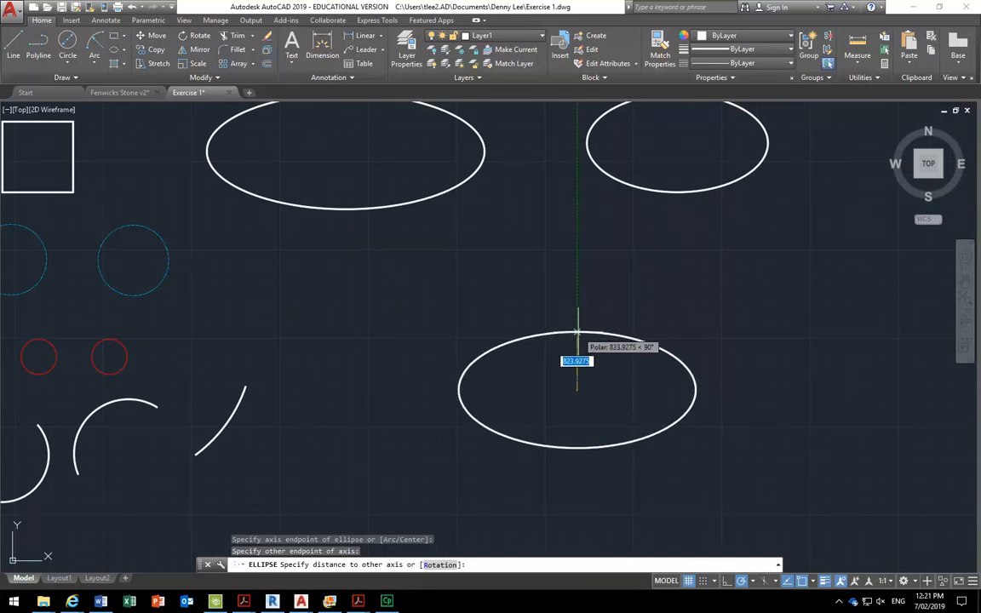
click(578, 331)
scroll(516, 258, down, 5)
scroll(482, 352, up, 3)
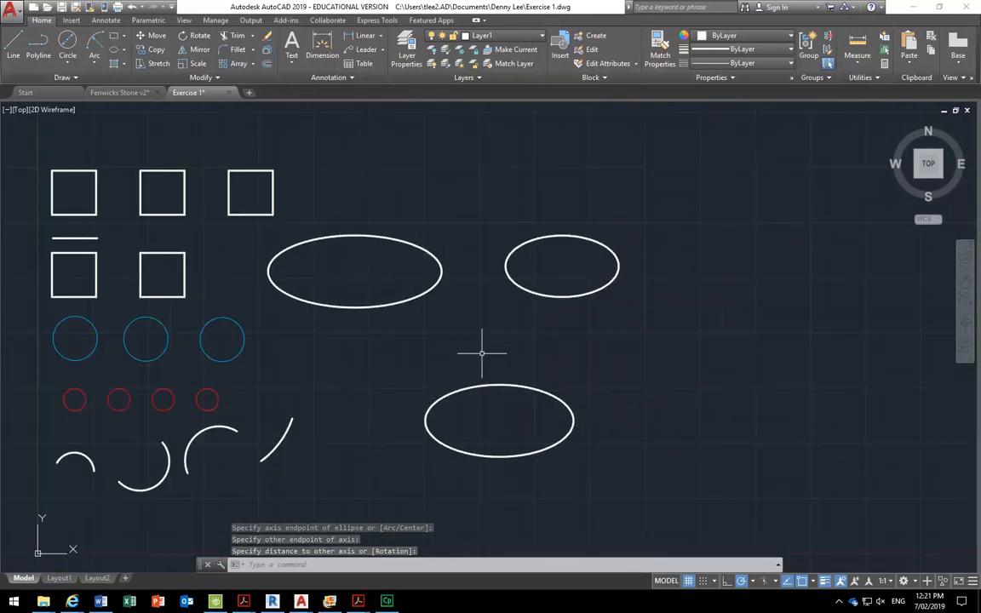
Examine the dimensioned shapes on page 2 of the exercise PDF and return to the AutoCAD drawing
scroll(481, 353, down, 2)
middle_drag(457, 307, 486, 318)
scroll(448, 366, up, 3)
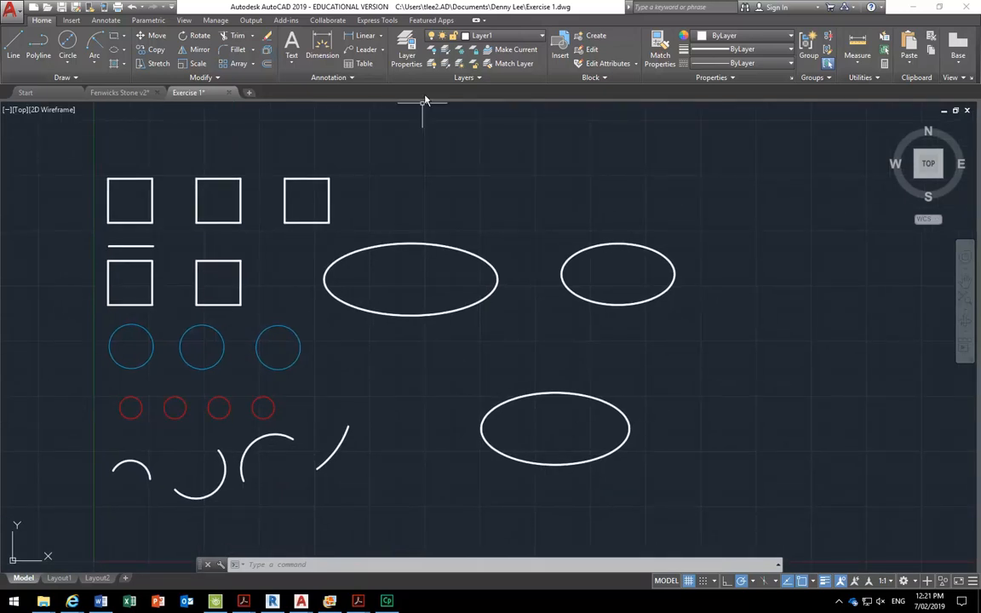
mouse_move(358, 601)
click(375, 511)
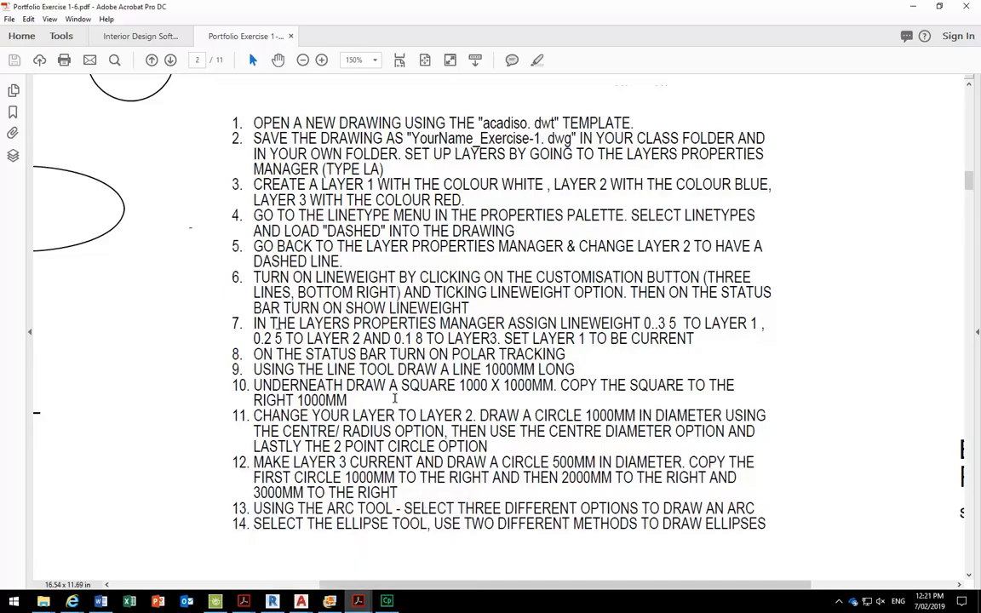
scroll(400, 508, up, 8)
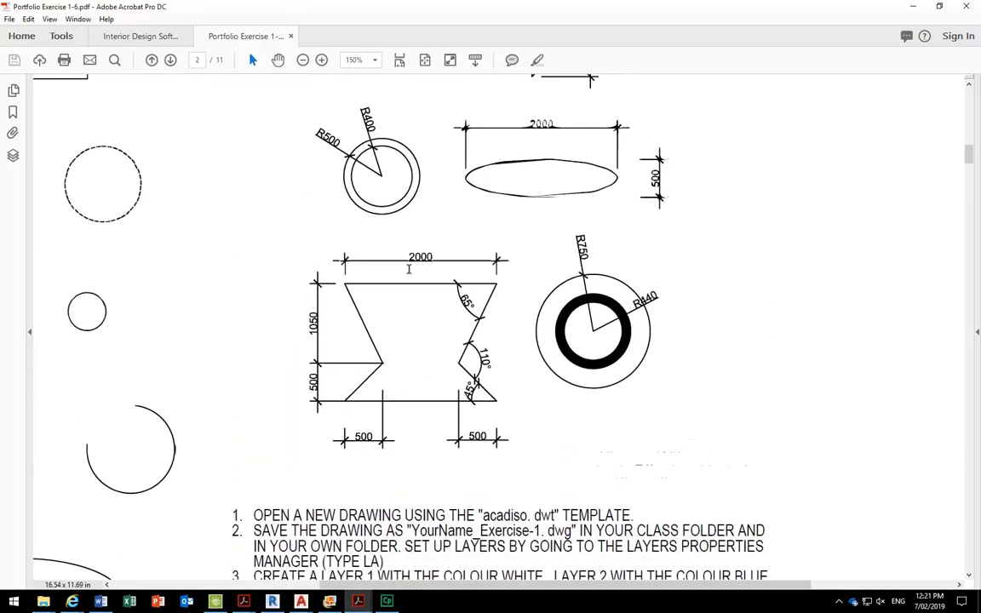
scroll(408, 269, up, 1)
scroll(411, 270, up, 3)
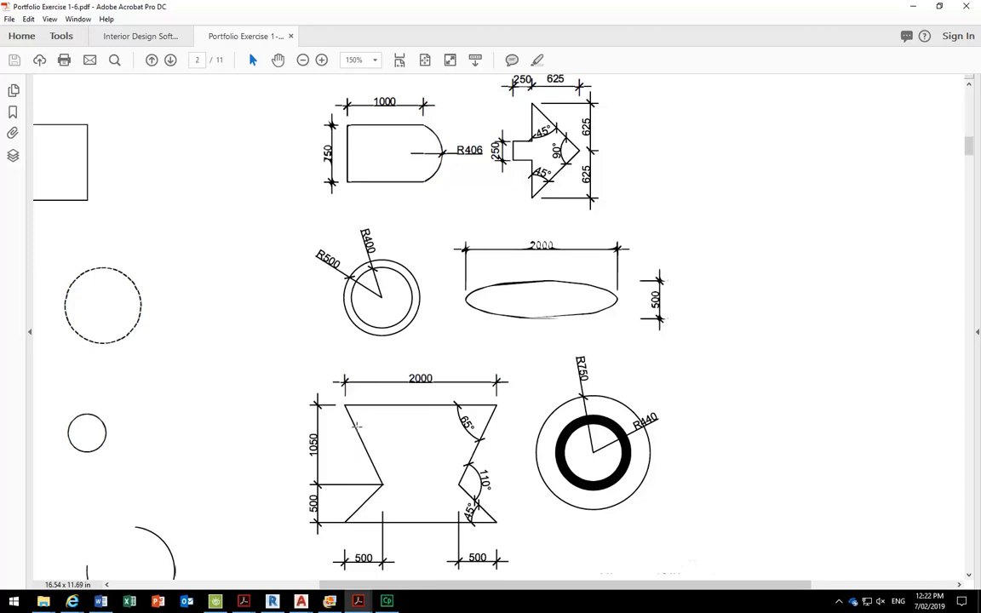
click(910, 8)
mouse_move(416, 328)
middle_down()
mouse_move(425, 337)
mouse_move(474, 280)
mouse_move(359, 359)
mouse_move(370, 363)
middle_up()
scroll(357, 183, up, 2)
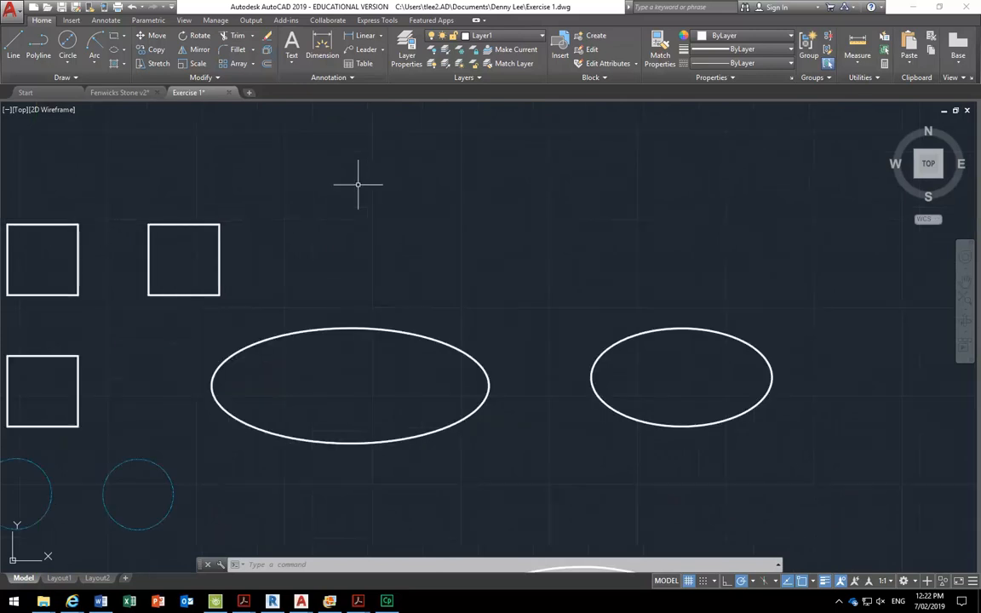
click(14, 45)
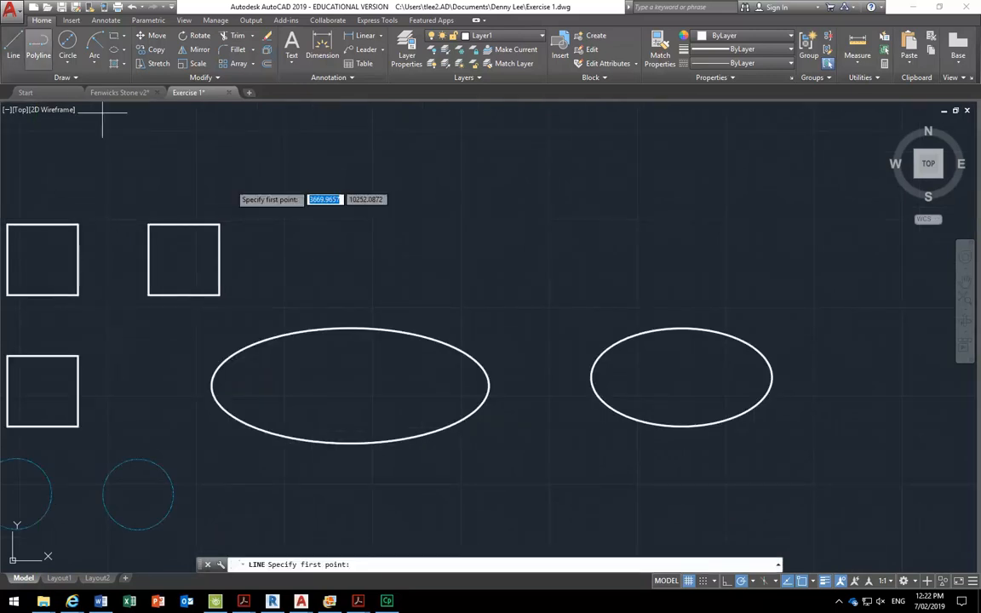
click(358, 291)
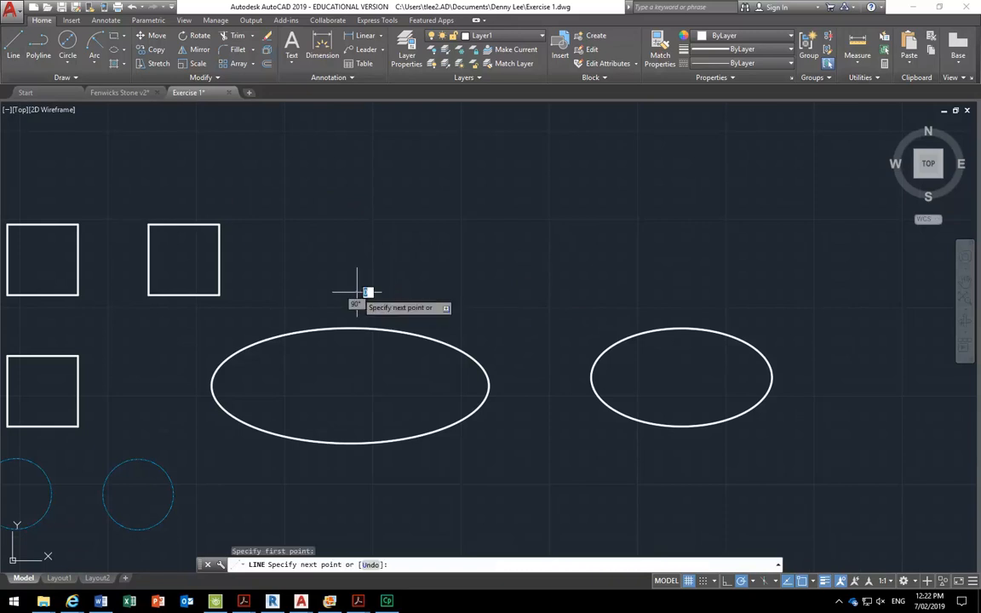
mouse_move(357, 600)
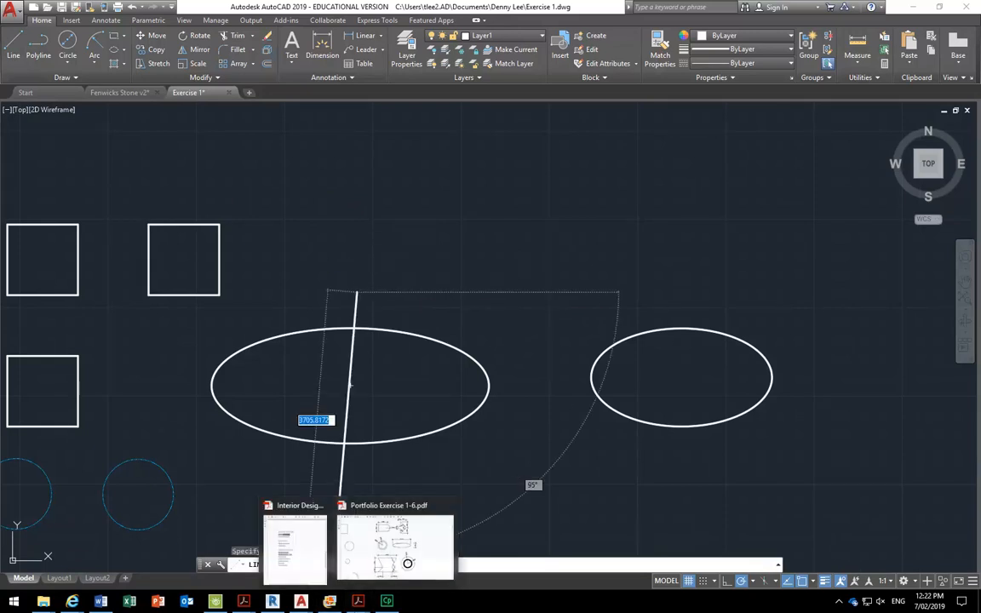
click(394, 566)
scroll(333, 381, down, 7)
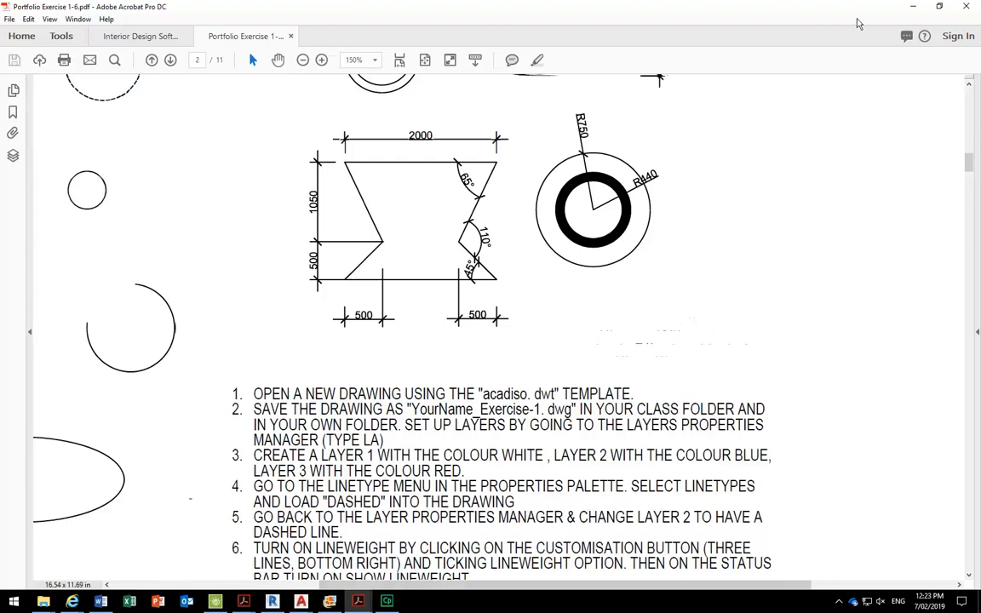
click(913, 7)
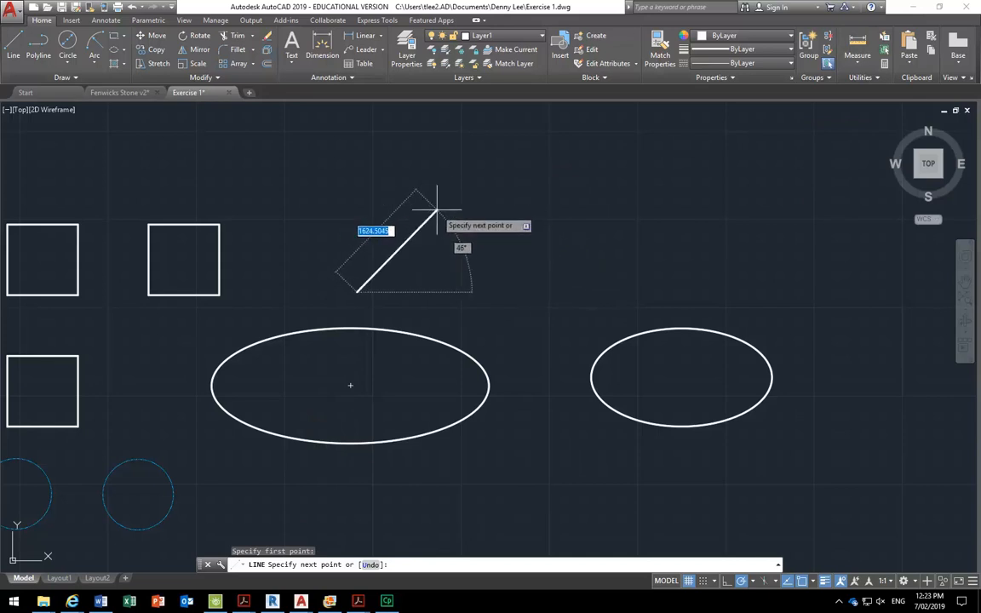
text(500)
key(Tab)
text(500)
key(Return)
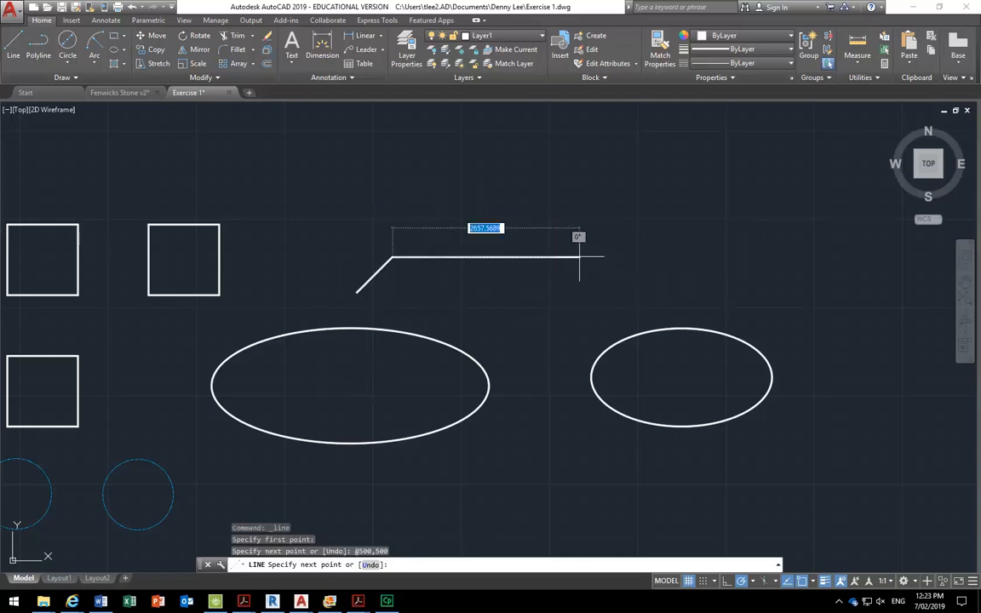
Check the exercise PDF and continue the hourglass outline with a segment to the relative point @-500,1050 and a 2000 mm horizontal top edge
middle_drag(467, 195, 532, 273)
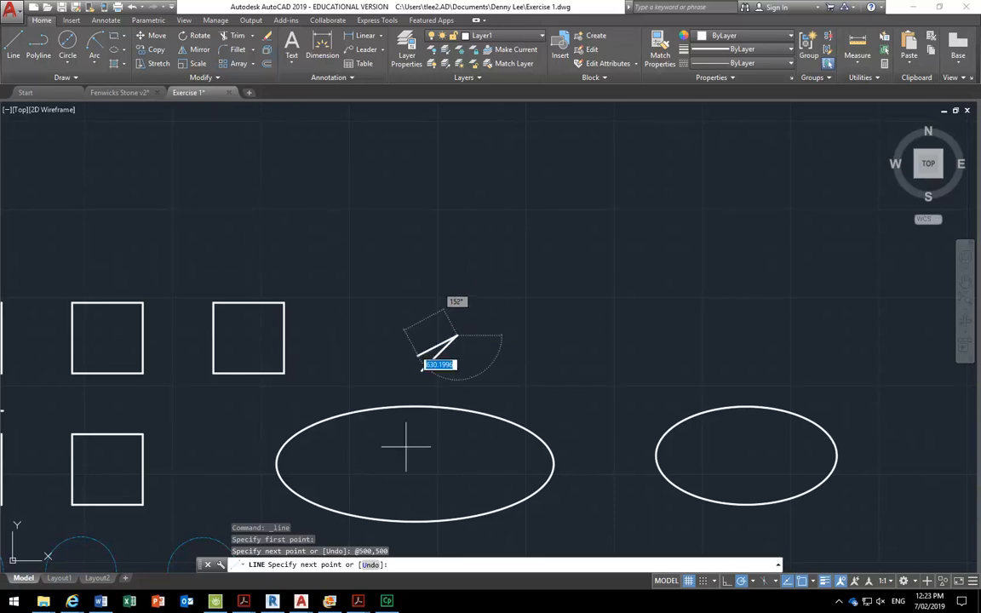
mouse_move(357, 601)
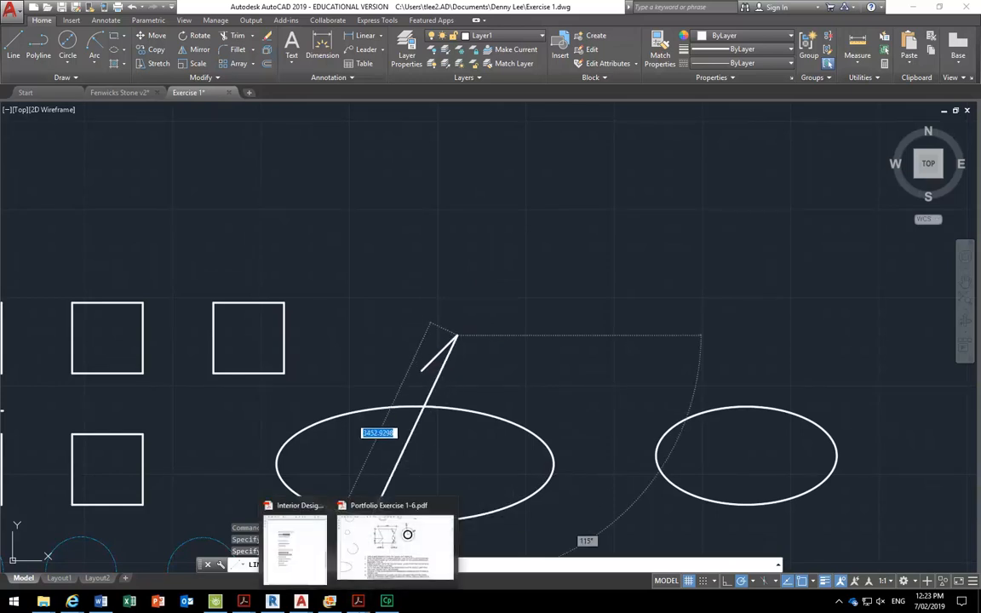
click(377, 555)
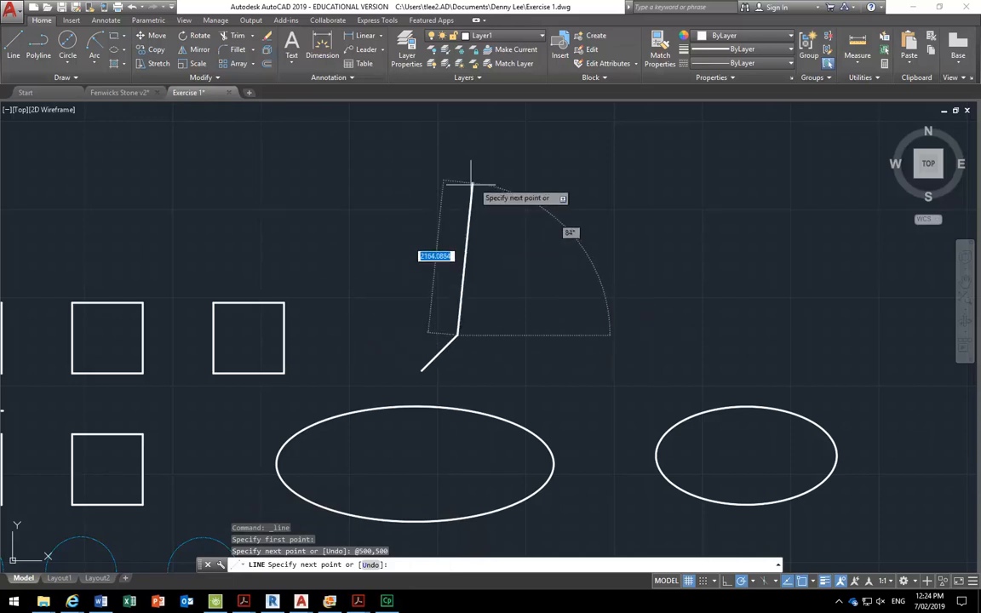
text(-)
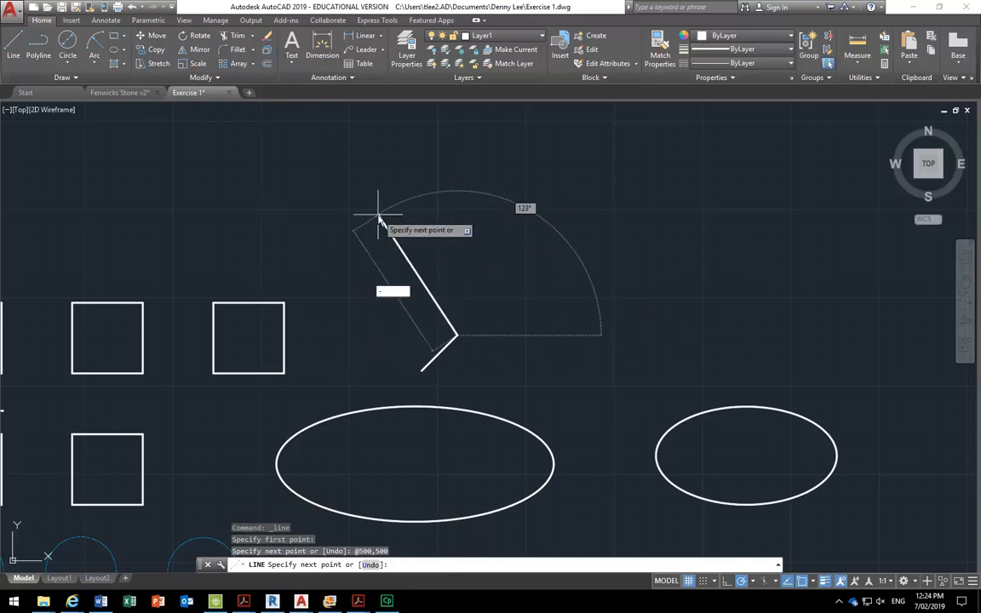
text(500)
key(Tab)
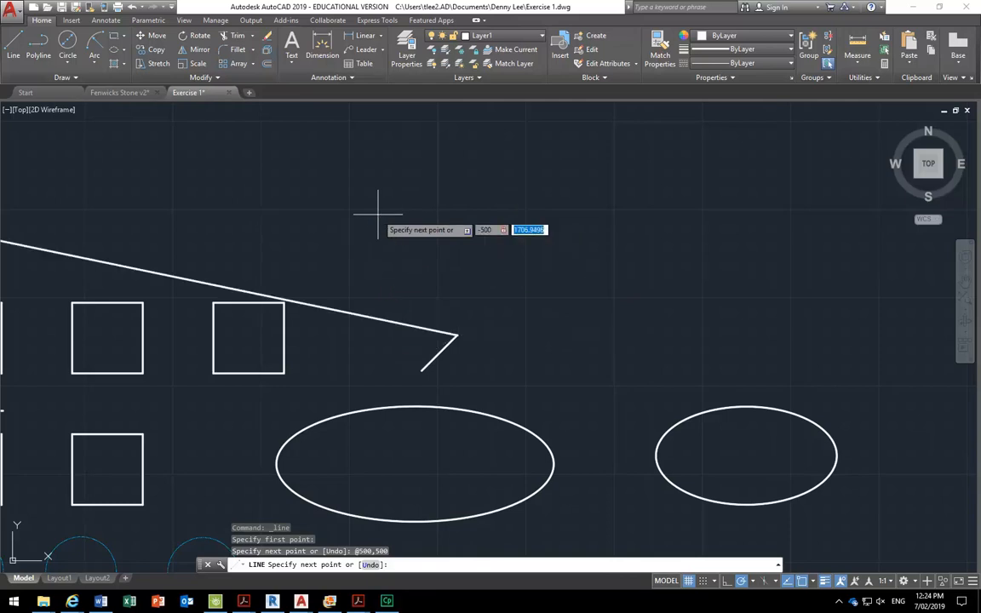
text(1050)
key(Return)
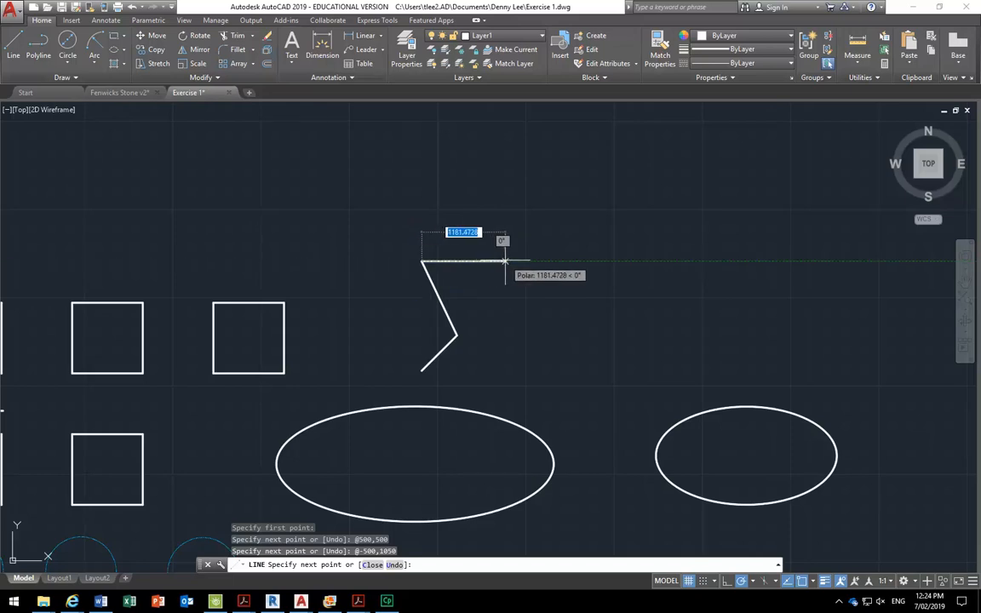
text(2000)
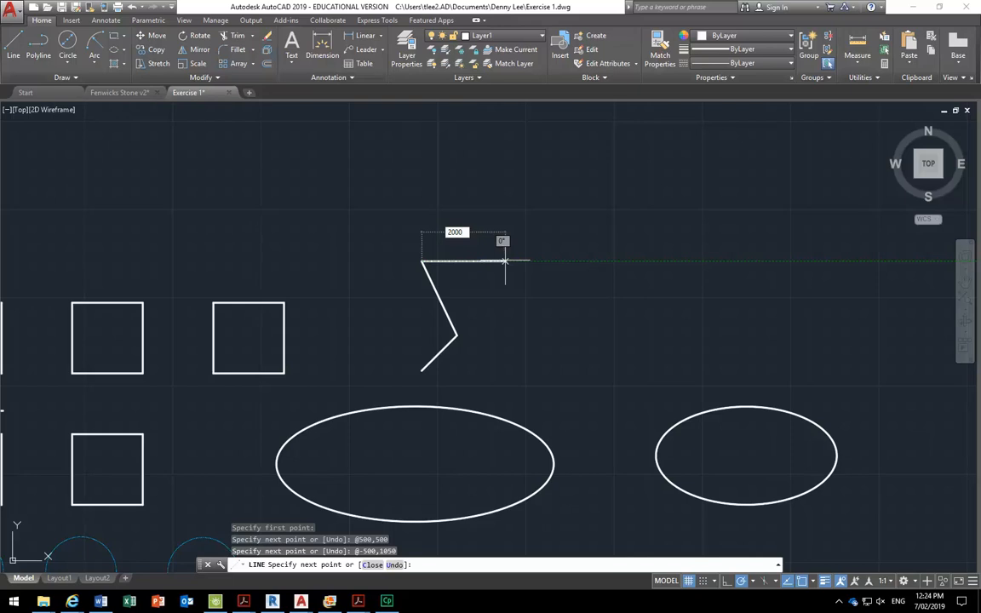
key(Return)
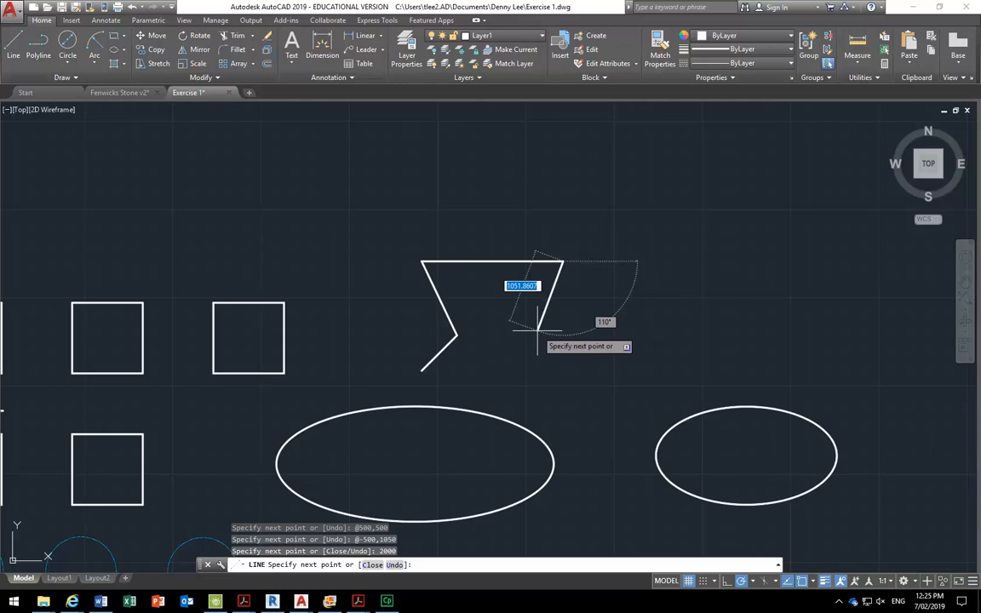
Set the polar tracking angle increment to 5 degrees while the line command stays active
scroll(515, 343, up, 2)
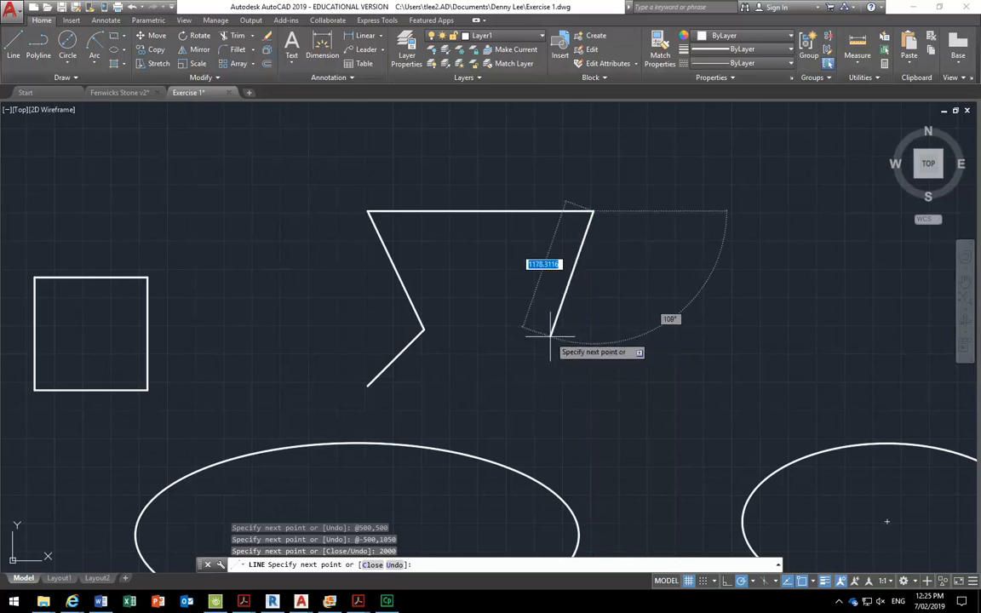
click(751, 580)
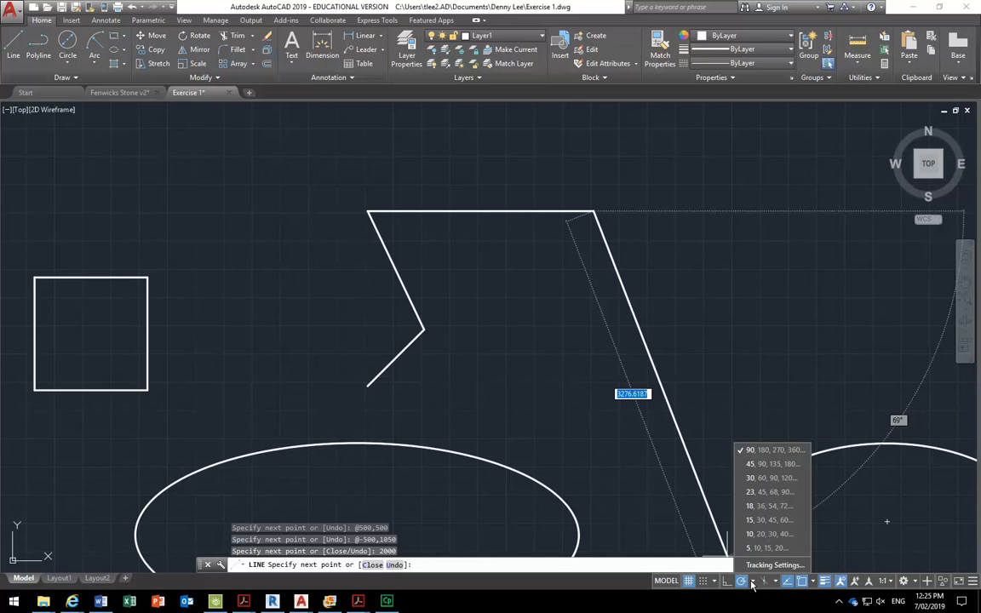
click(752, 584)
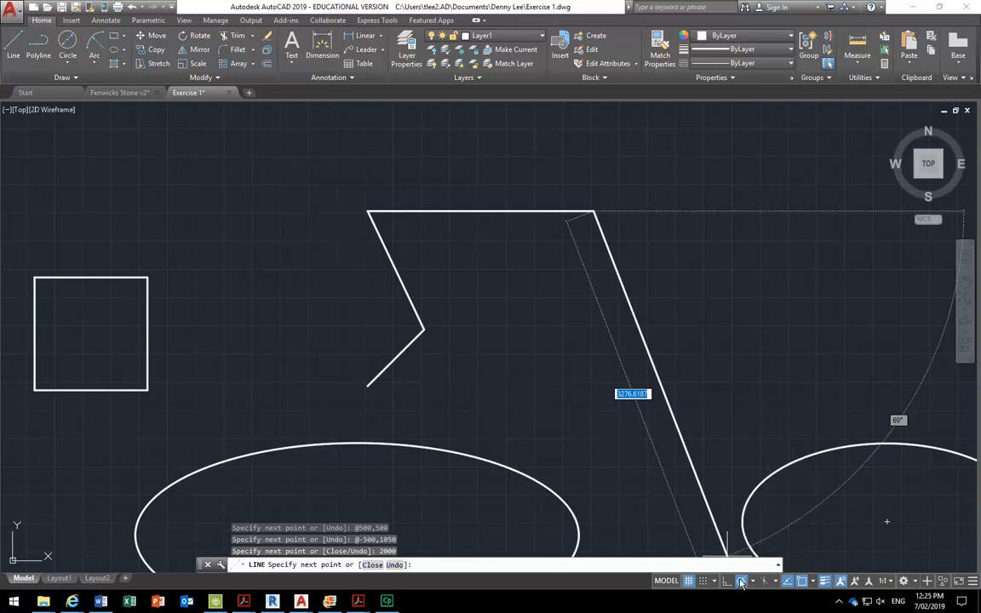
click(754, 583)
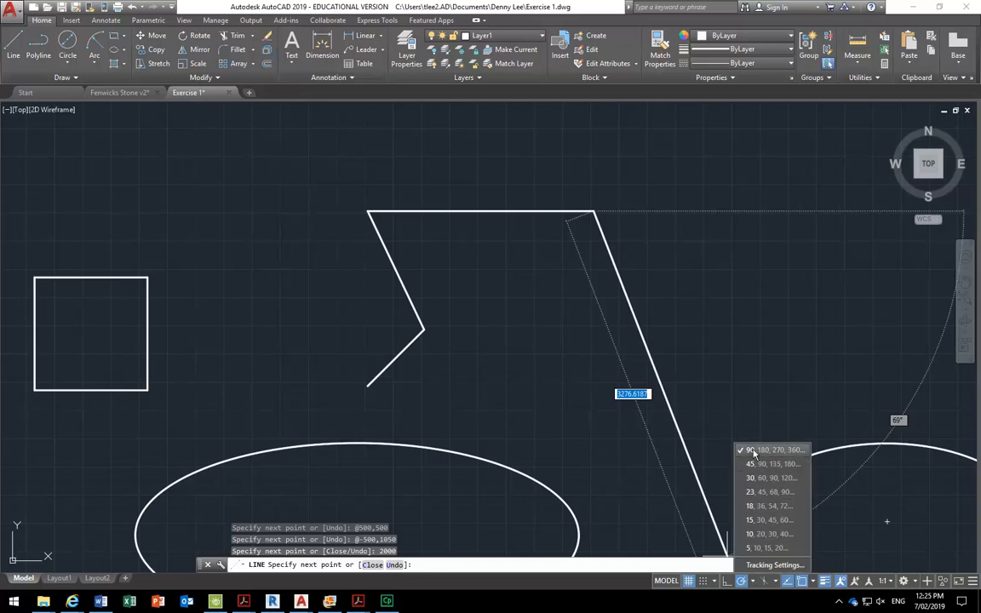
click(748, 548)
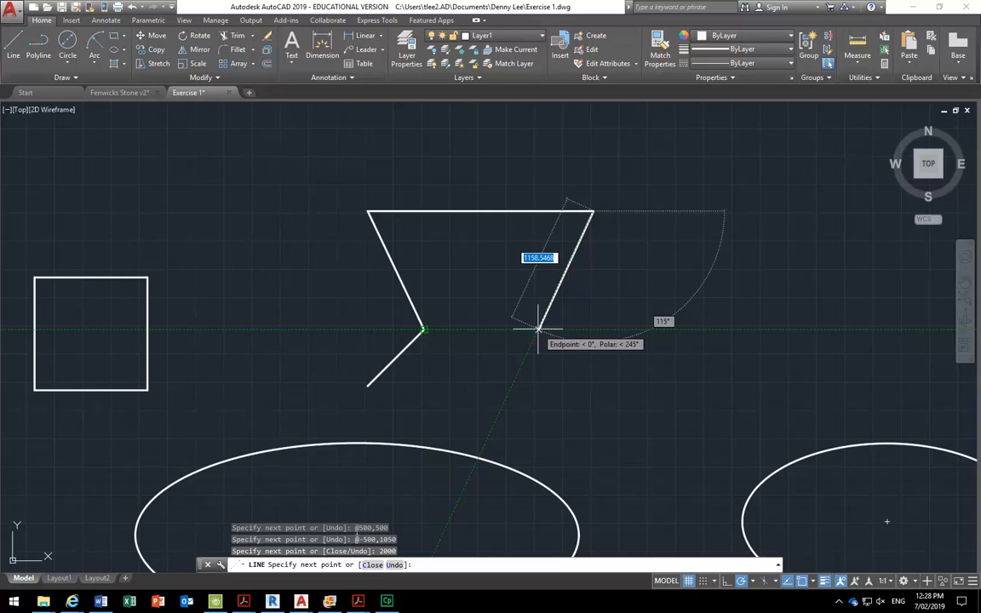
Complete the hourglass with a 245° segment level with the opposite notch, a diagonal to the lower right corner and a base edge to the start point
click(538, 328)
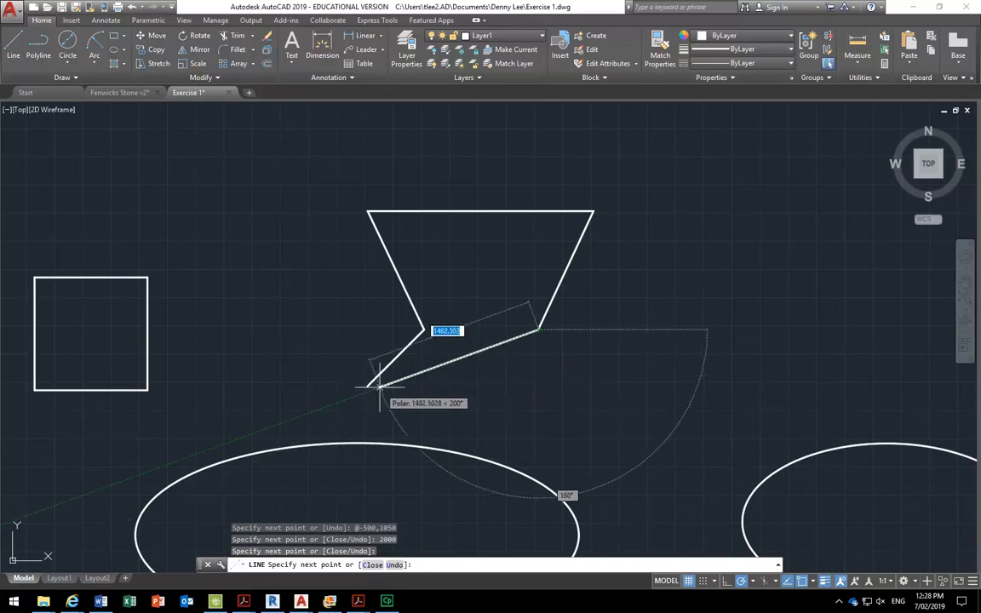
click(595, 385)
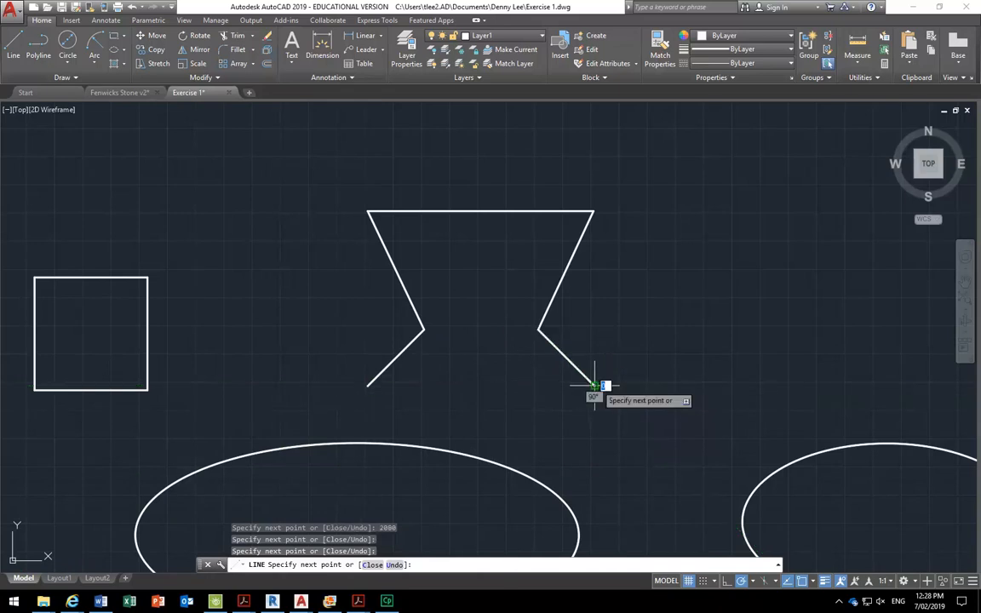
click(367, 386)
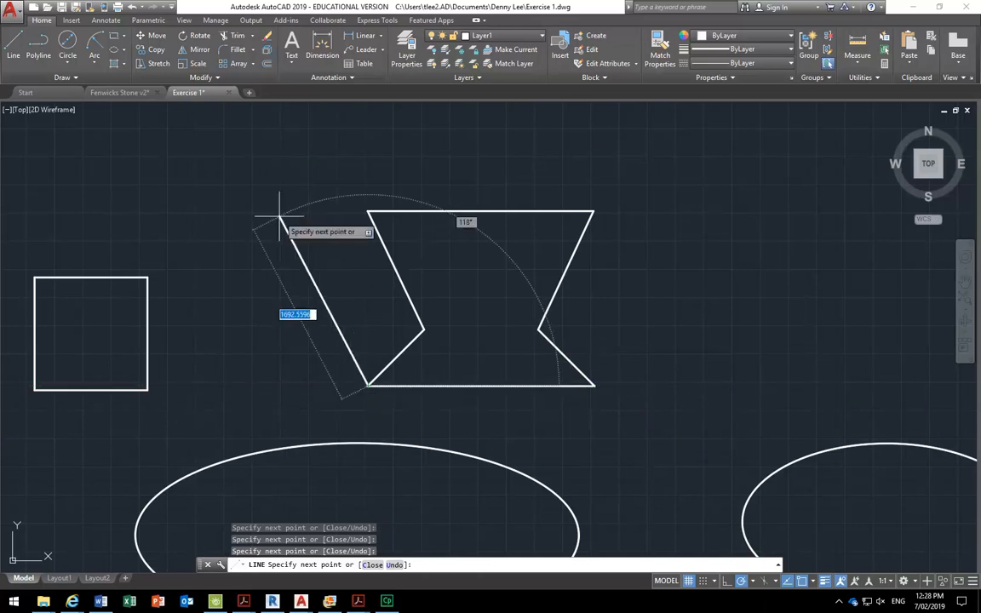
right_click(286, 218)
click(296, 224)
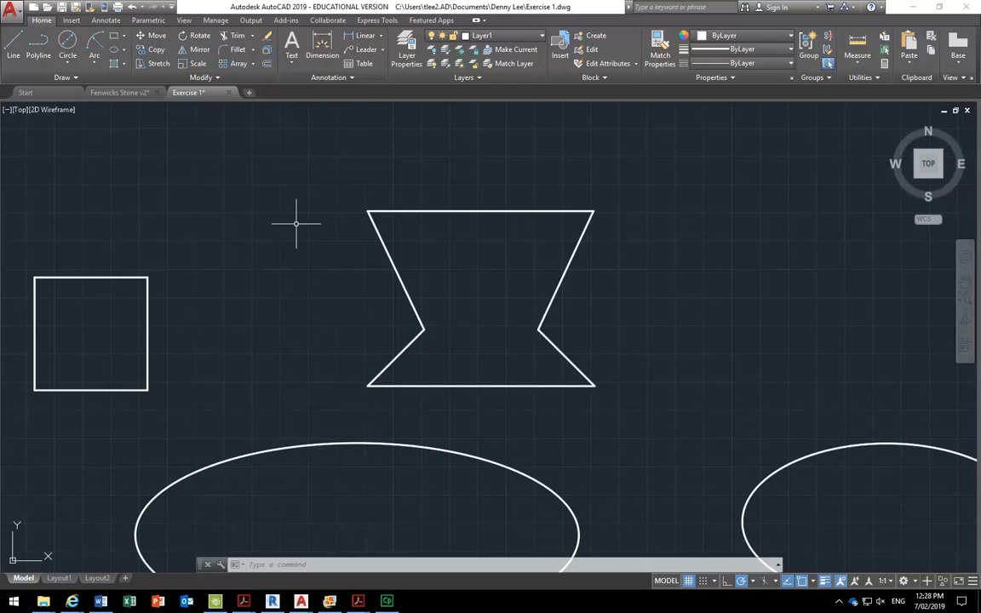
Begin the arrow shape above the hourglass with a 250 mm horizontal line and end the line command
mouse_move(344, 208)
middle_down()
mouse_move(332, 342)
mouse_move(353, 346)
middle_up()
scroll(339, 318, down, 2)
click(17, 49)
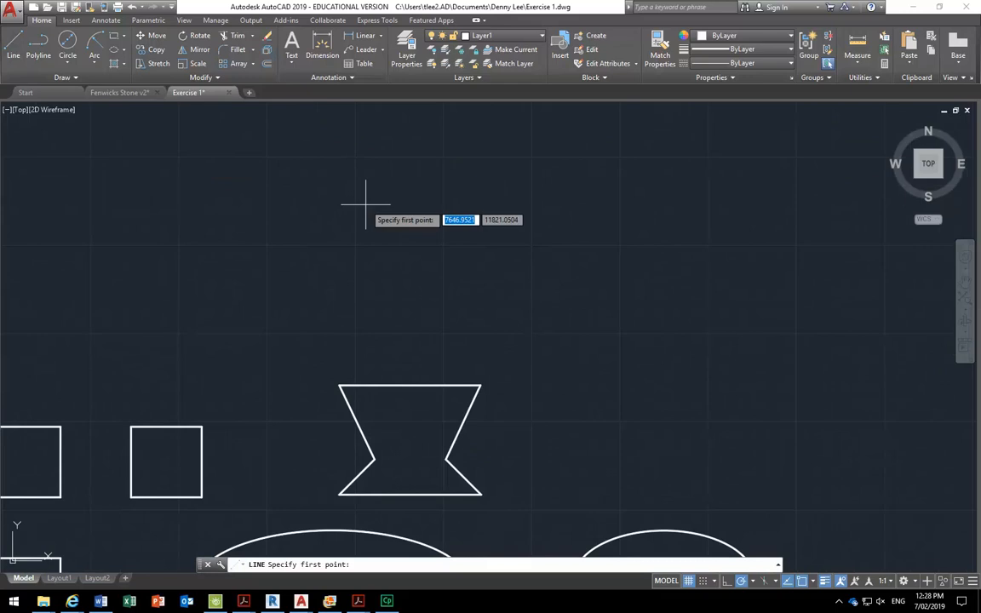
middle_drag(416, 258, 409, 291)
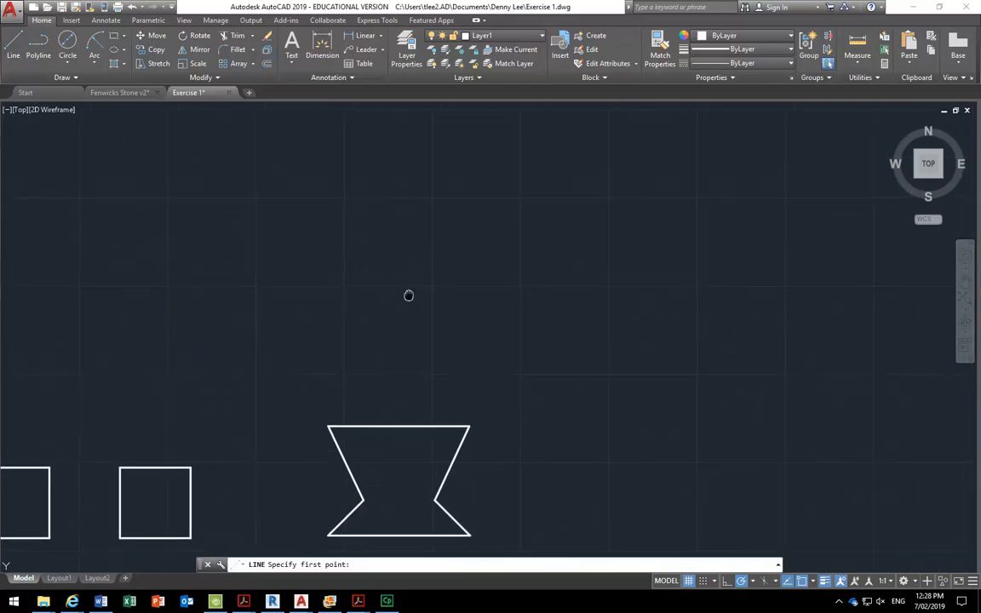
click(359, 304)
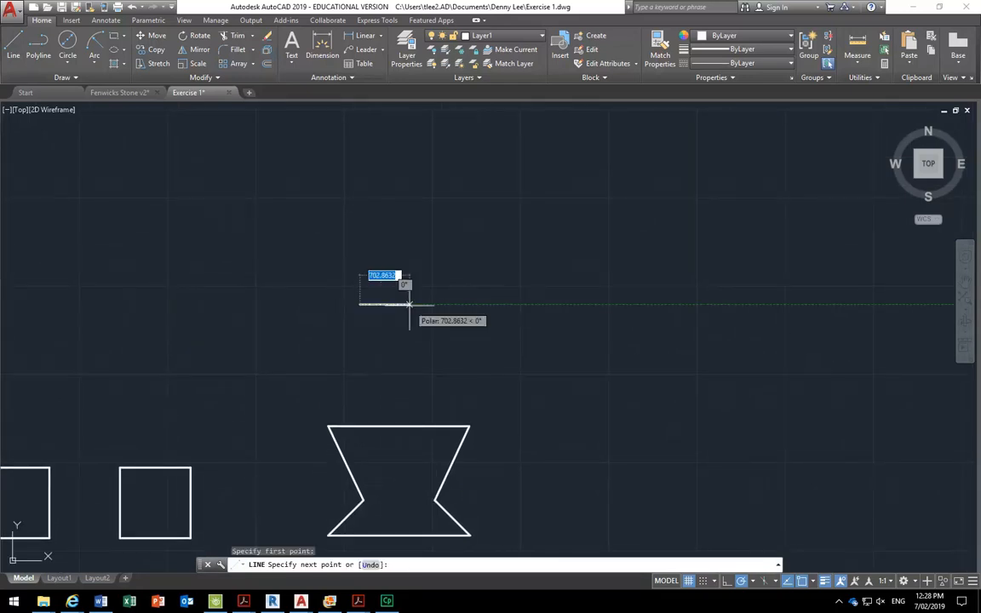
text(250)
key(Return)
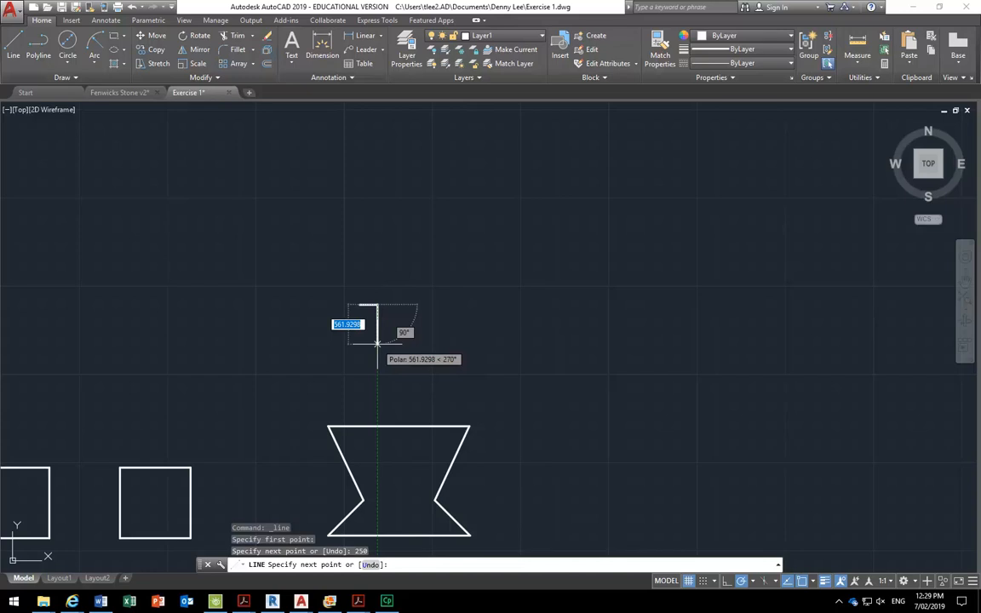
scroll(408, 300, up, 2)
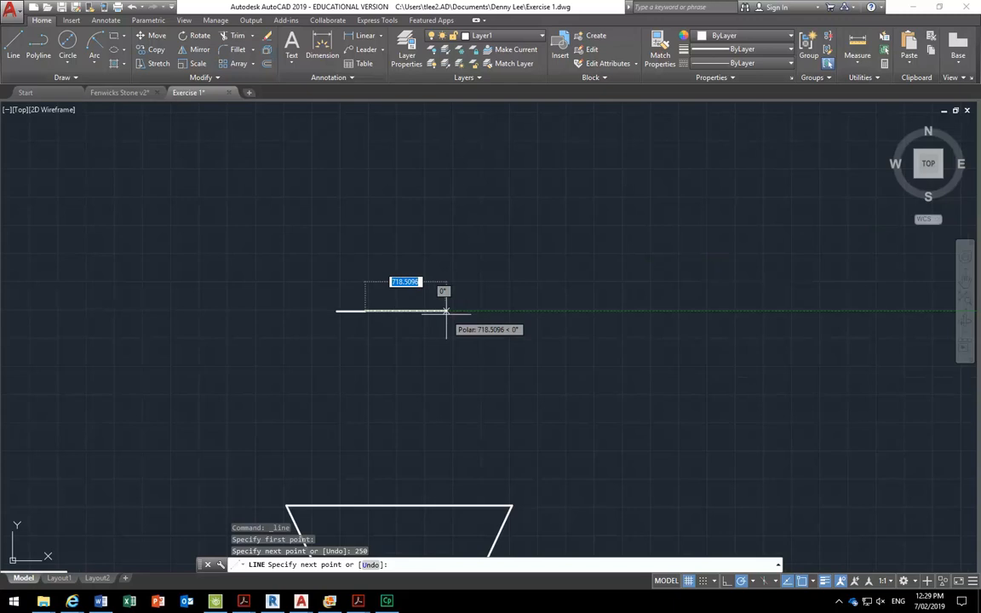
key(Escape)
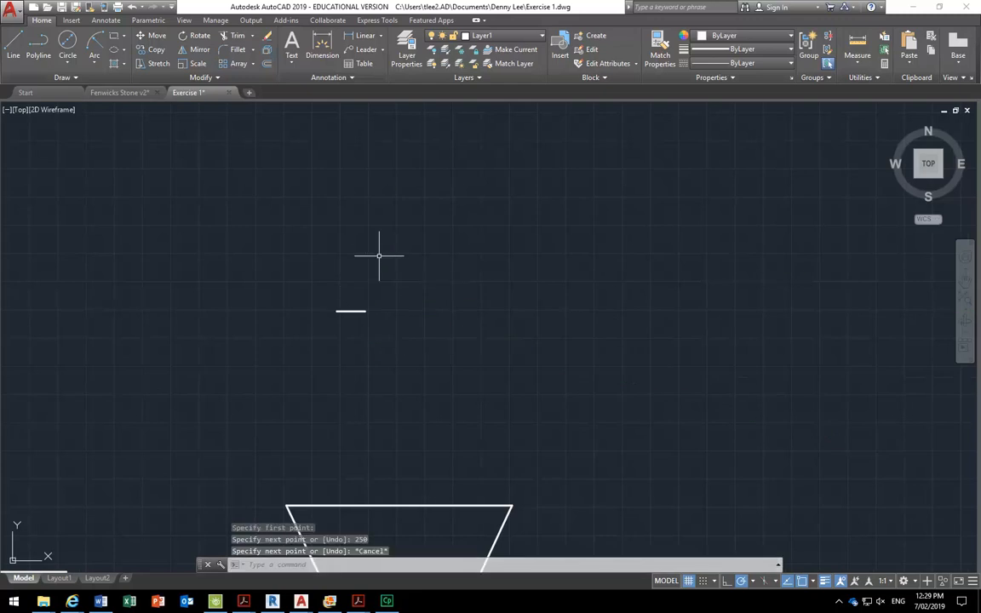
scroll(307, 247, up, 2)
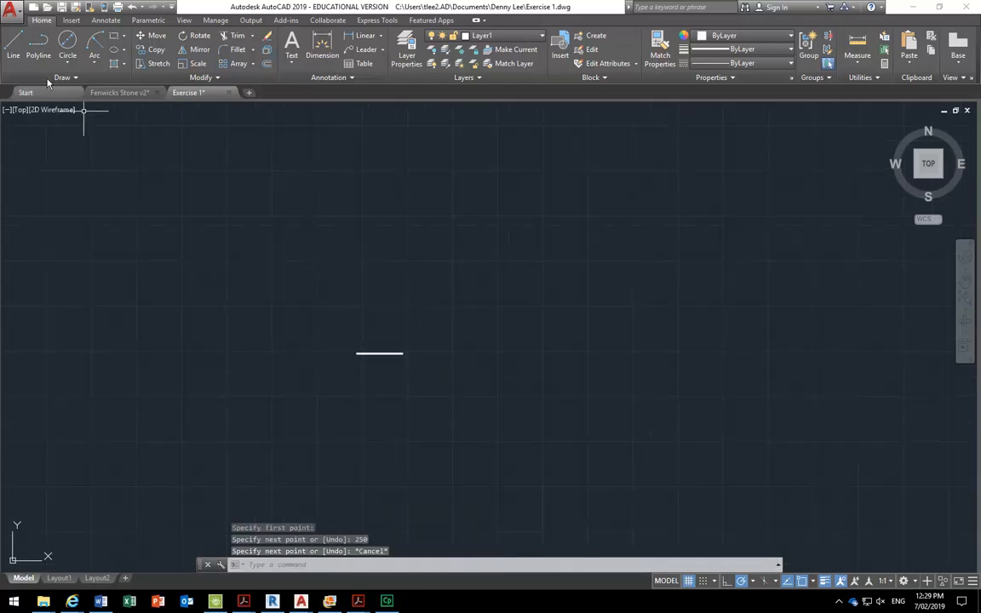
click(13, 47)
click(355, 354)
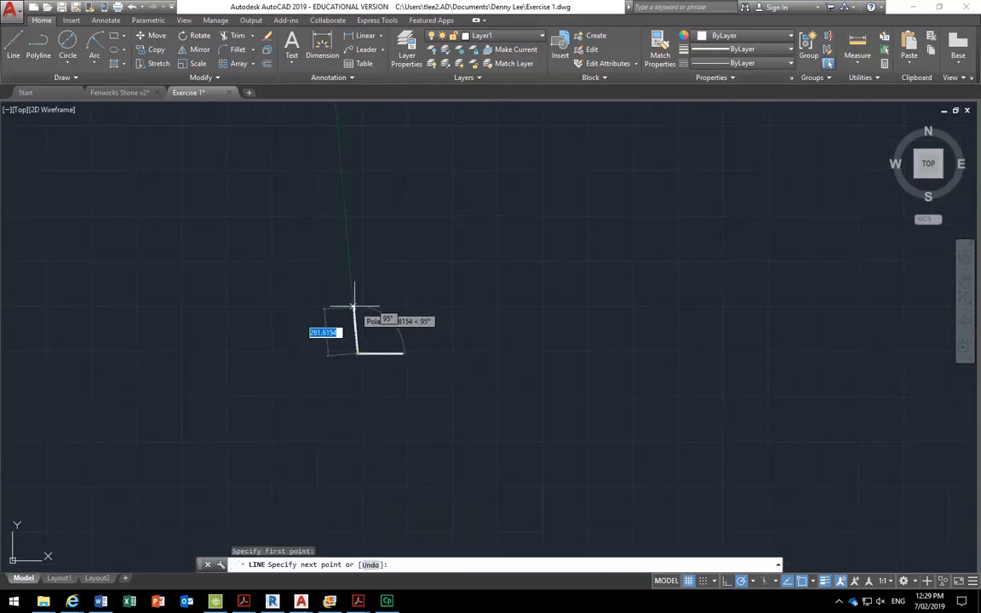
key(Escape)
key(Escape)
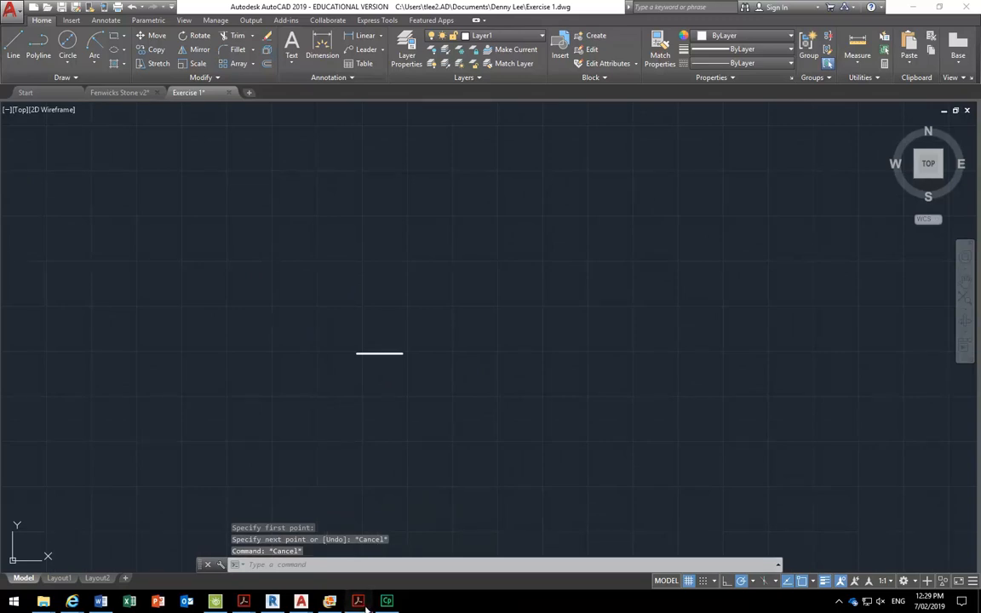
Consult the arrow shape in the exercise PDF and draw 250 mm up from the existing line's left end and 250 mm to the right
click(358, 601)
click(407, 547)
scroll(489, 259, up, 5)
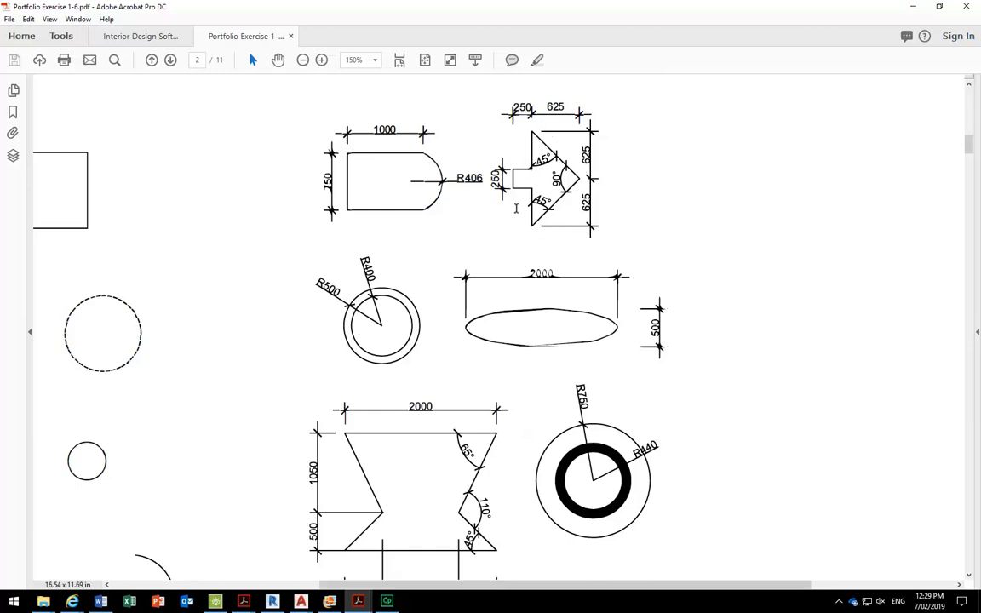
click(907, 5)
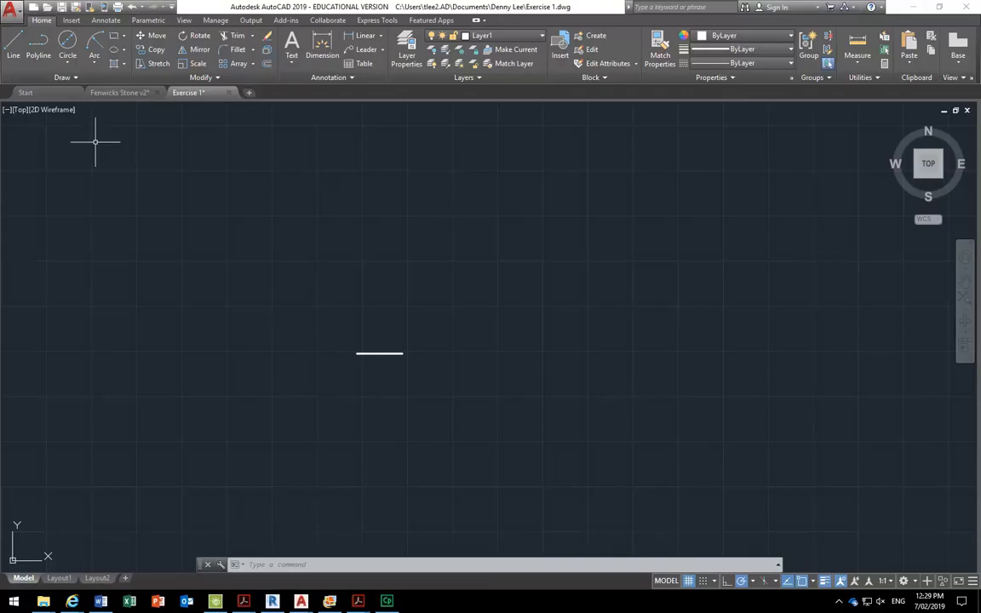
click(13, 47)
click(357, 354)
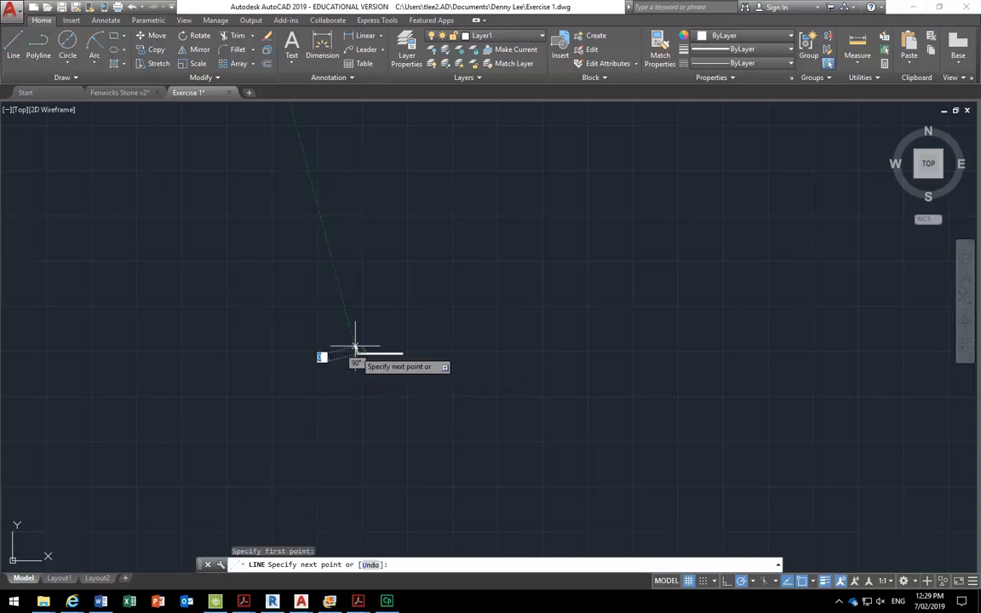
text(0)
key(Return)
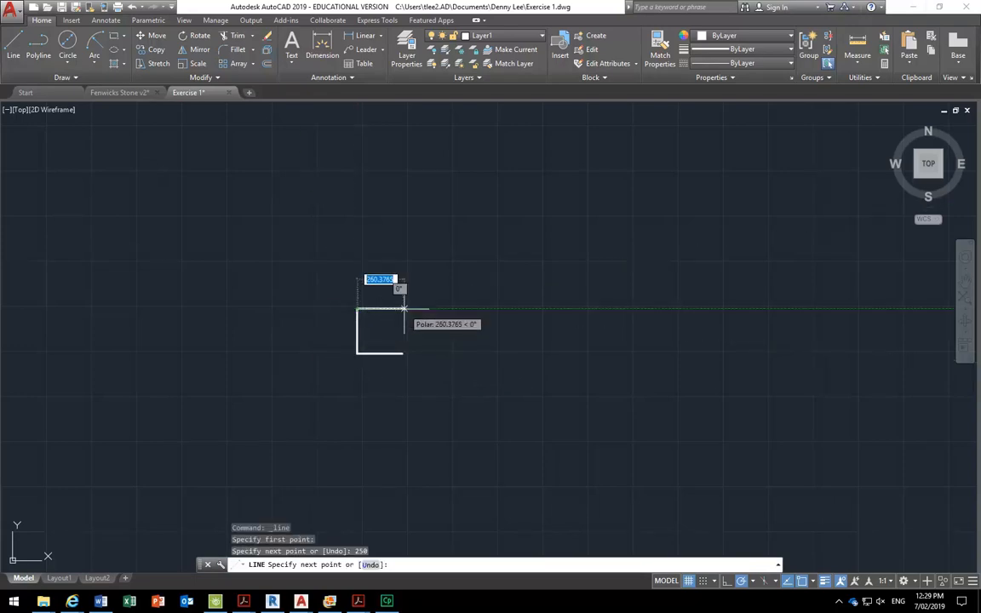
text(250)
key(Return)
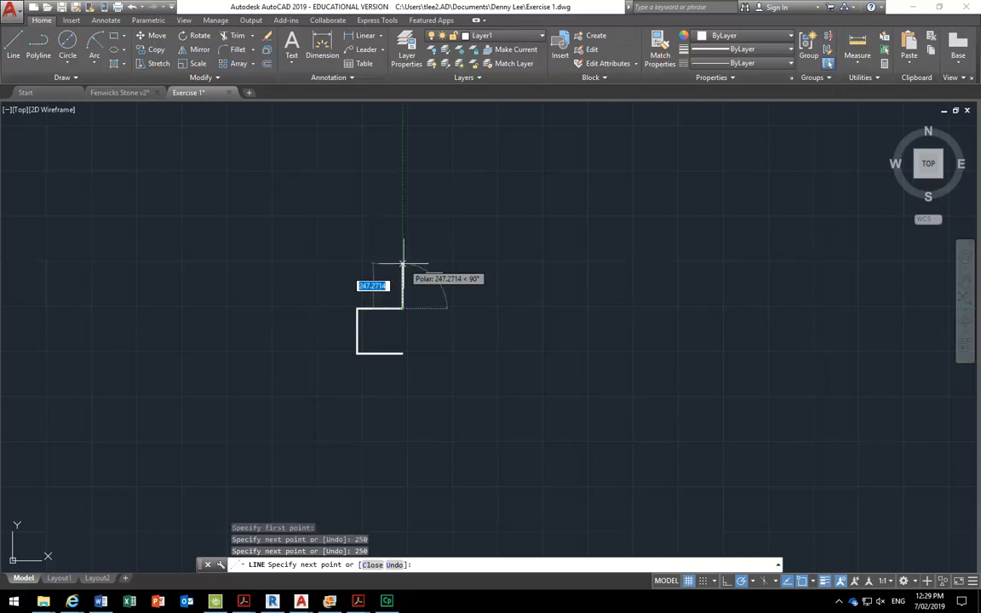
key(Escape)
Check the arrow's dimensions in the exercise PDF, start a new line in AutoCAD and turn on the Midpoint object snap
mouse_move(358, 601)
click(393, 547)
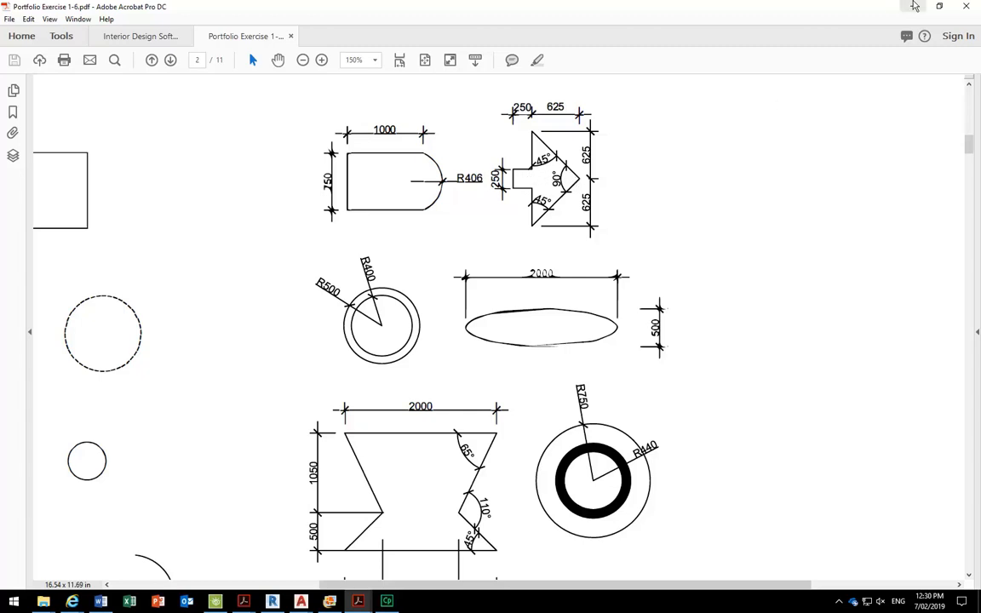
click(913, 6)
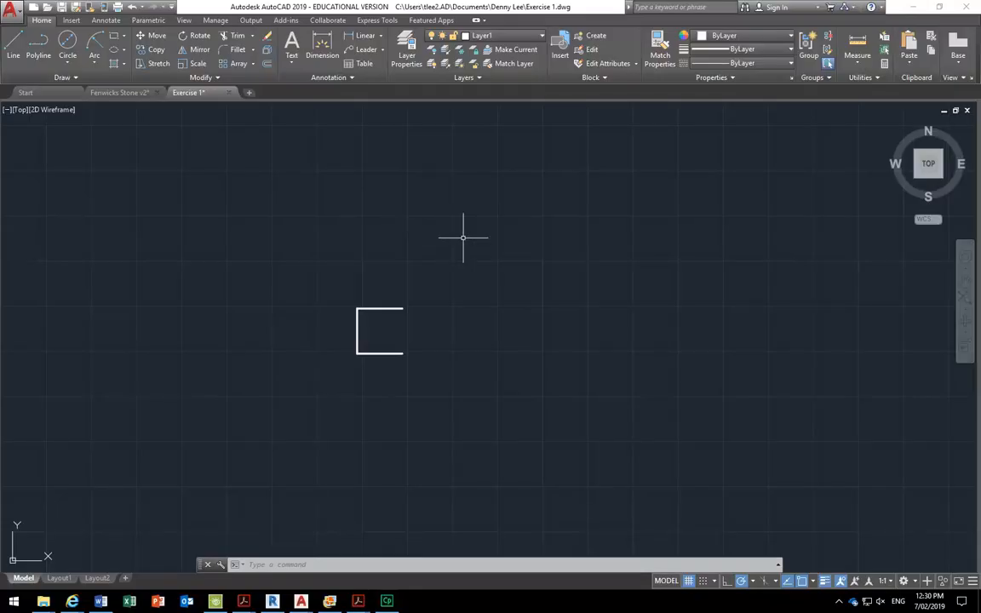
click(13, 55)
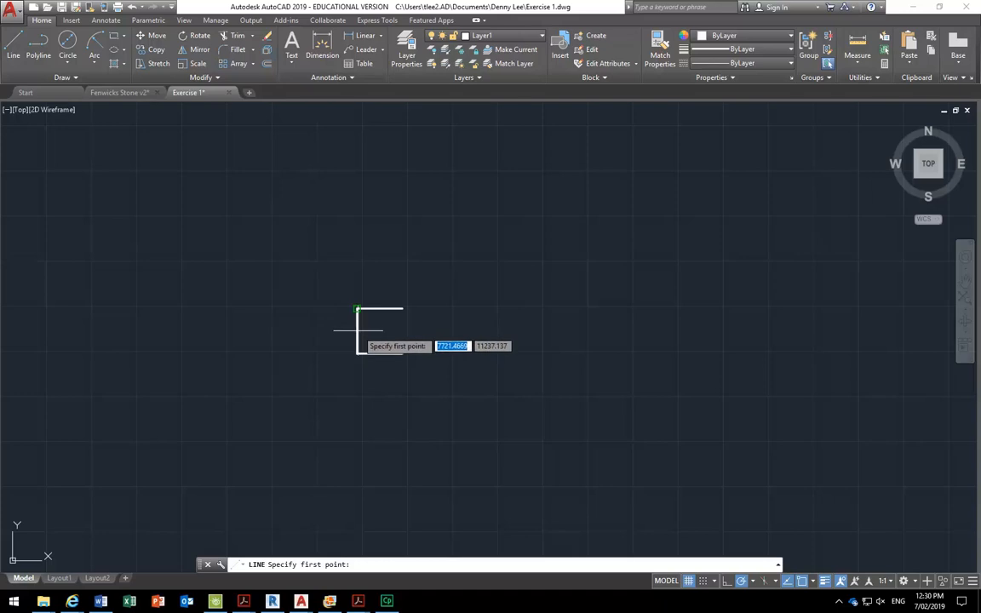
scroll(362, 332, up, 4)
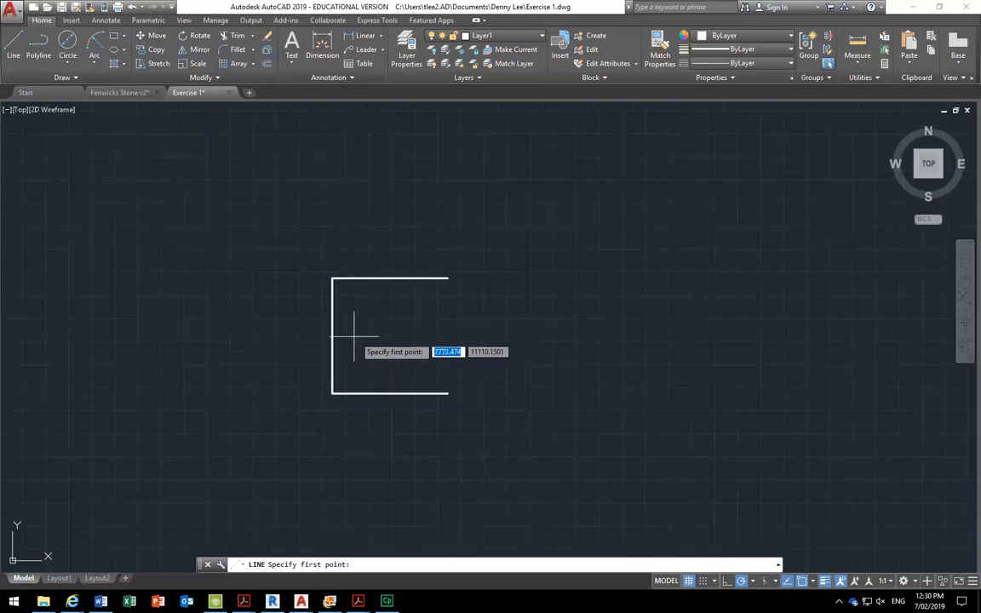
scroll(330, 385, down, 4)
scroll(347, 365, up, 2)
middle_drag(453, 371, 400, 355)
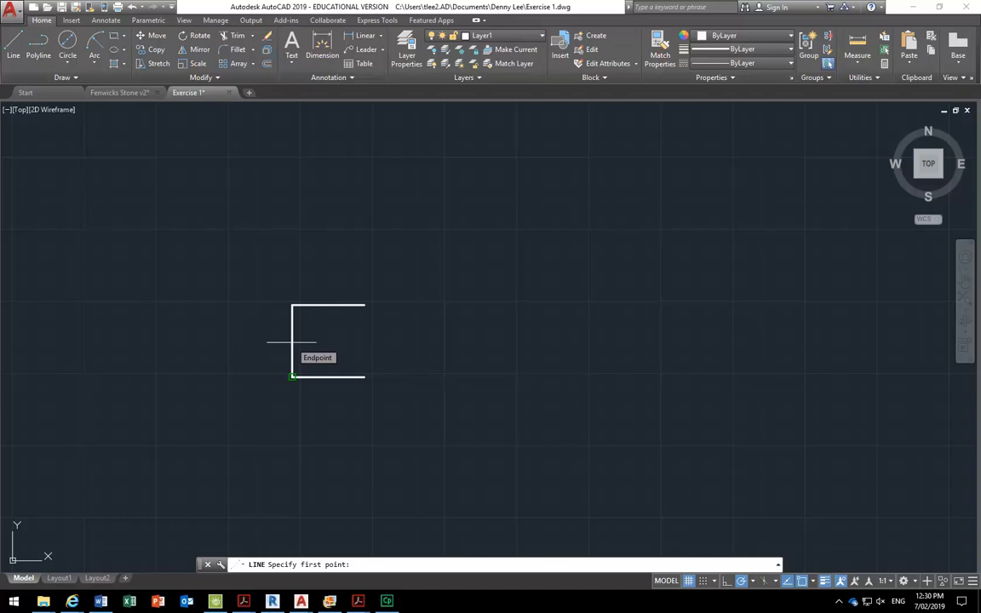
click(813, 581)
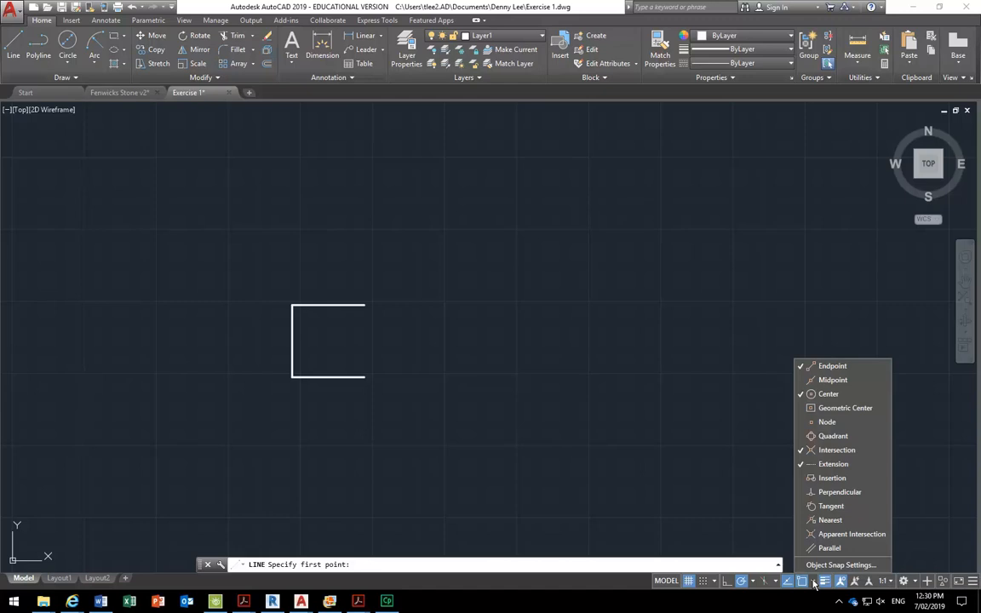
click(813, 582)
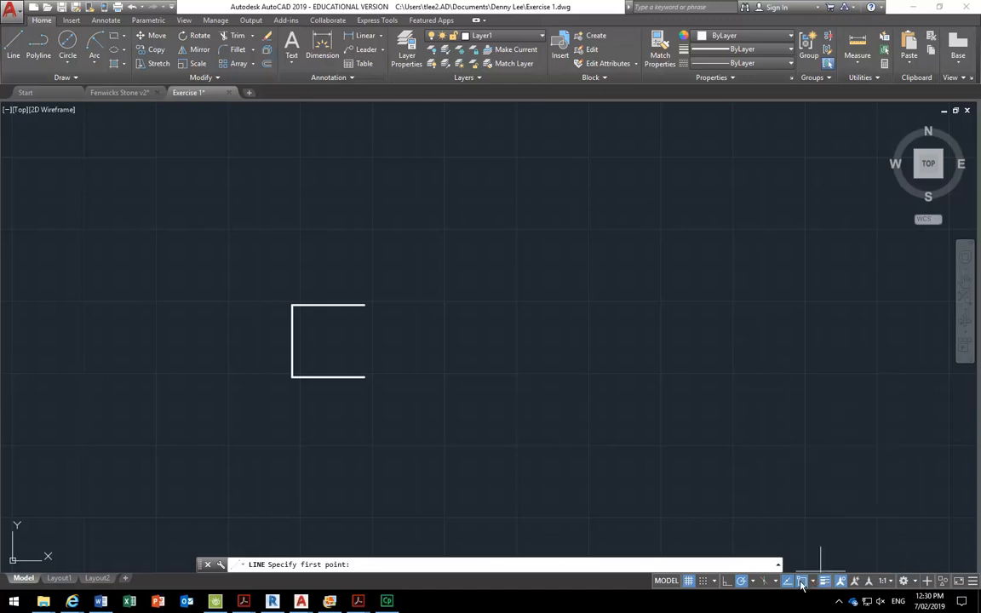
click(812, 582)
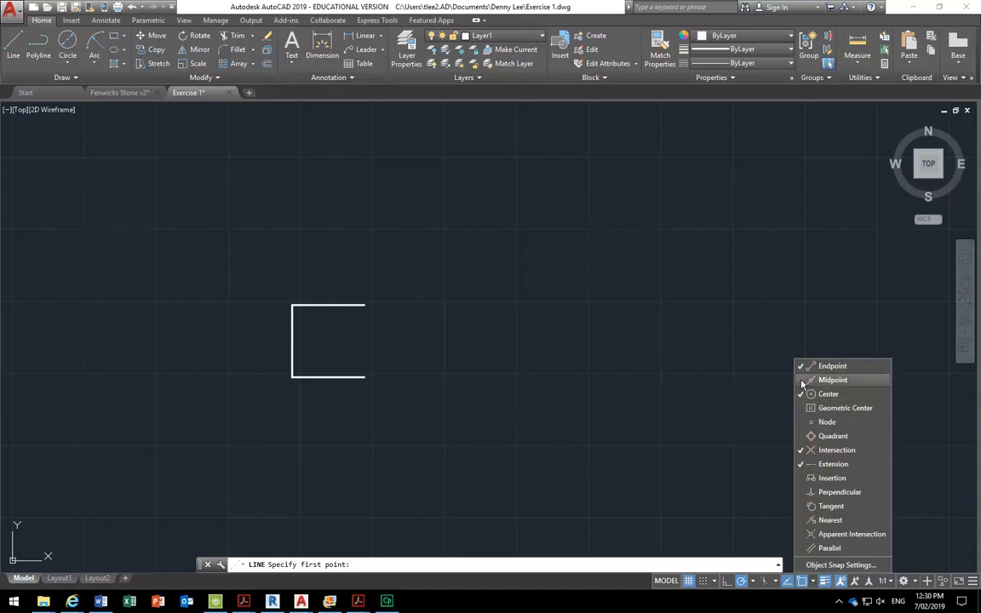
click(813, 582)
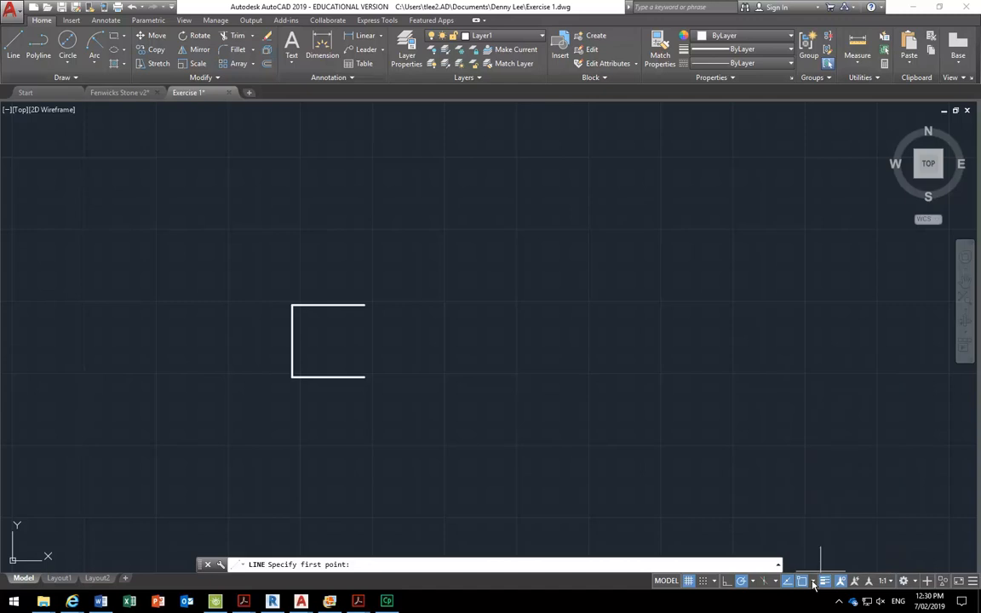
Draw a horizontal centre line from the midpoint of the stem's vertical edge, 250 mm to the right and 625 mm further
click(291, 340)
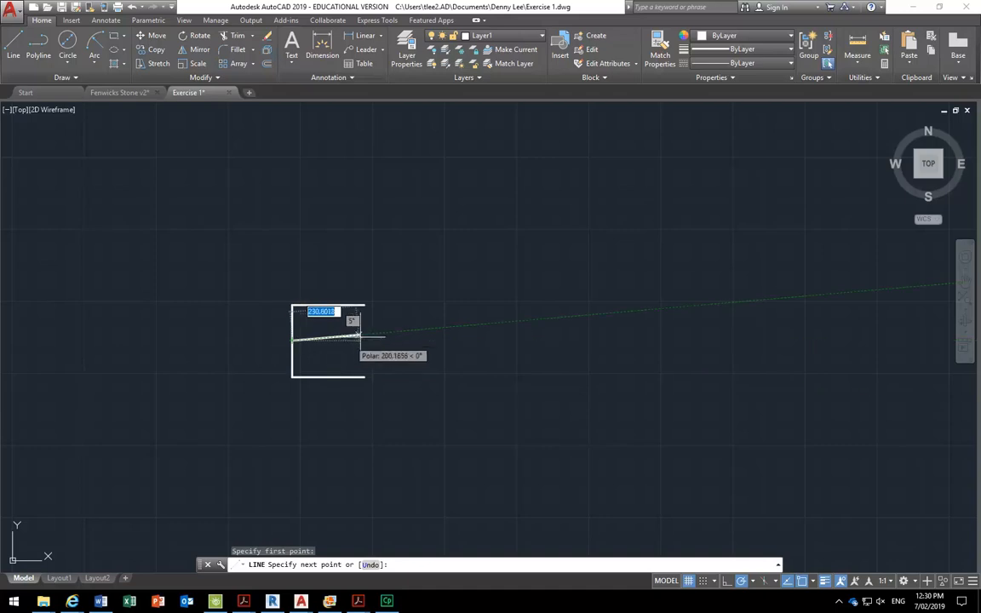
text(2)
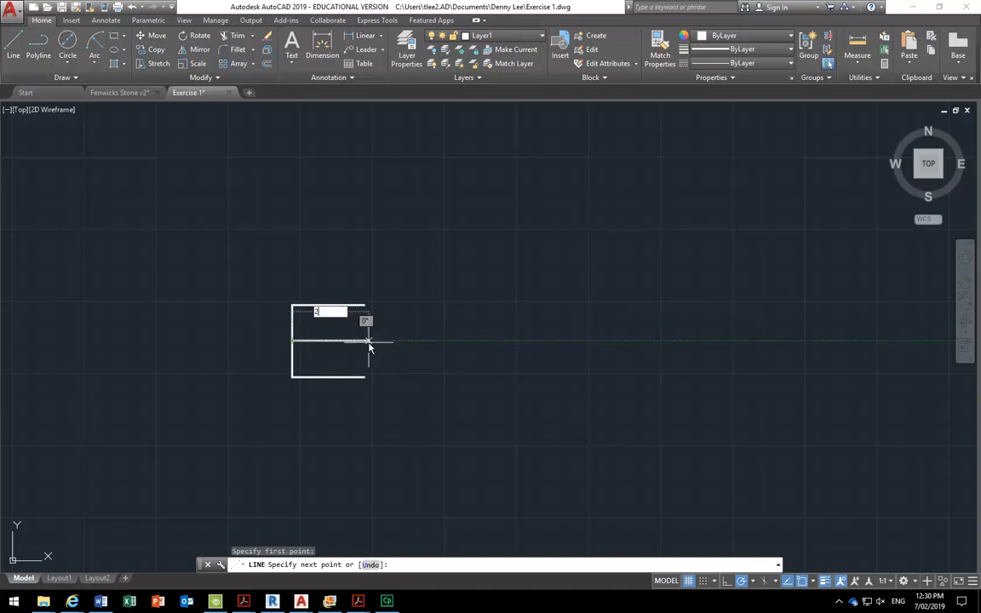
text(50)
key(Return)
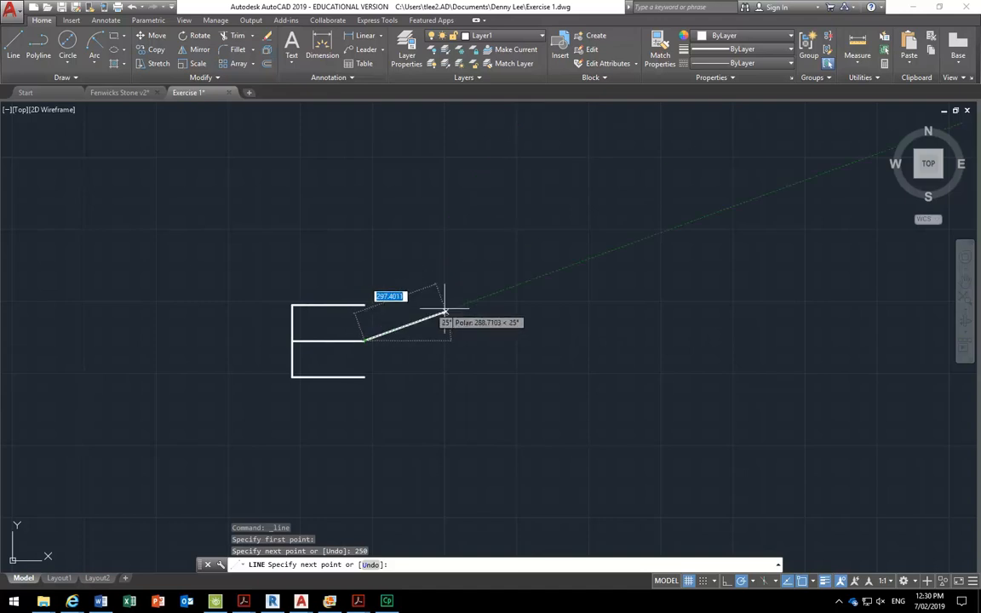
text(6)
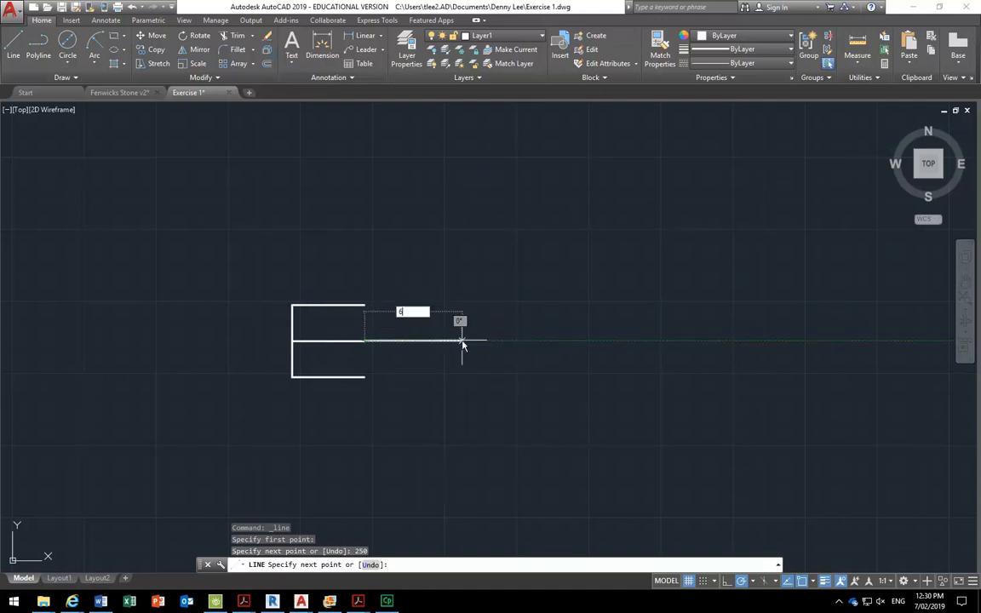
text(25)
key(Return)
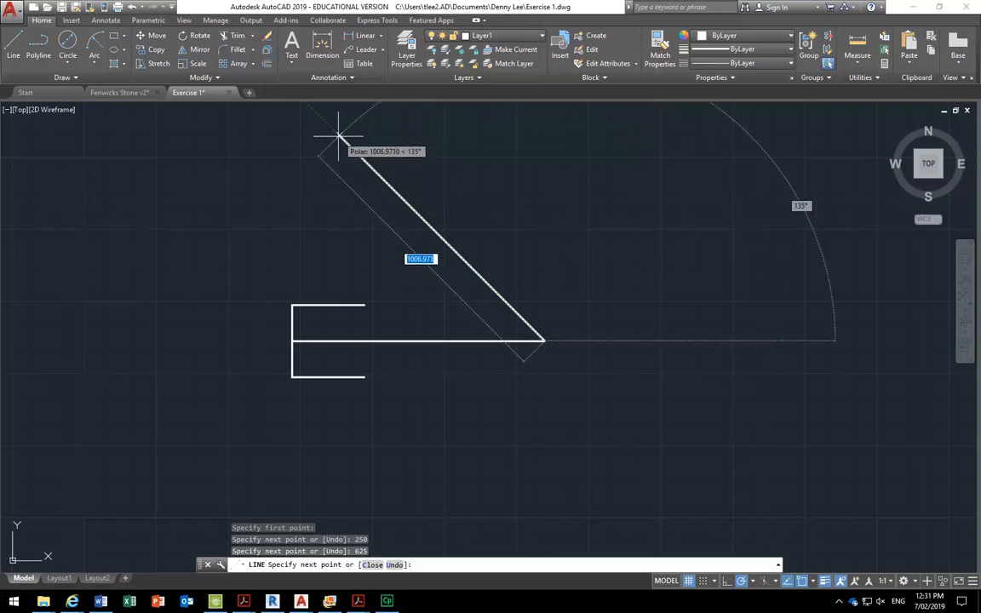
Draw the upper arrowhead with a 135° diagonal from the tip to above the stem's upper end, and a vertical down to that end
text(4)
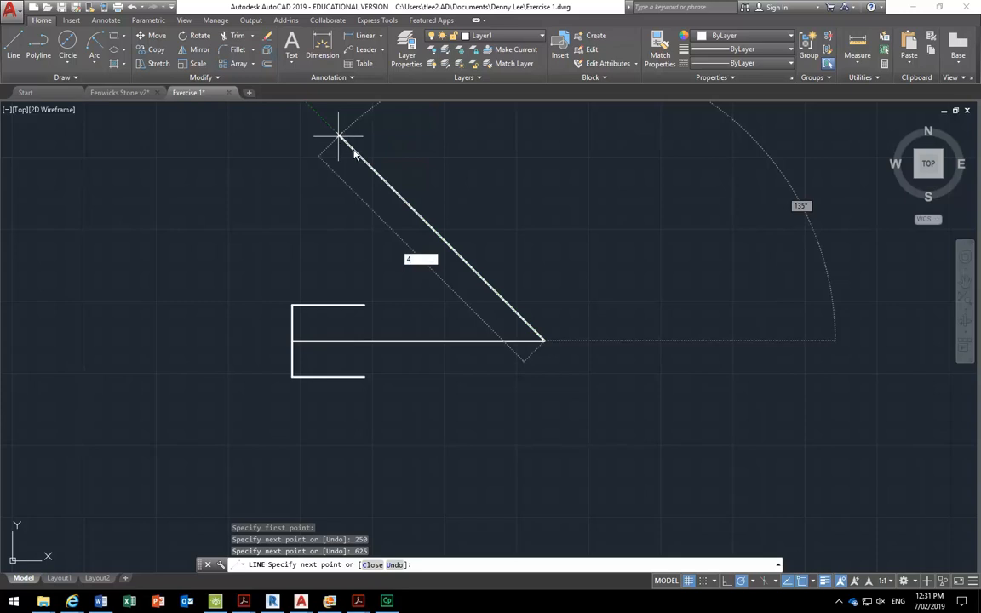
key(BackSpace)
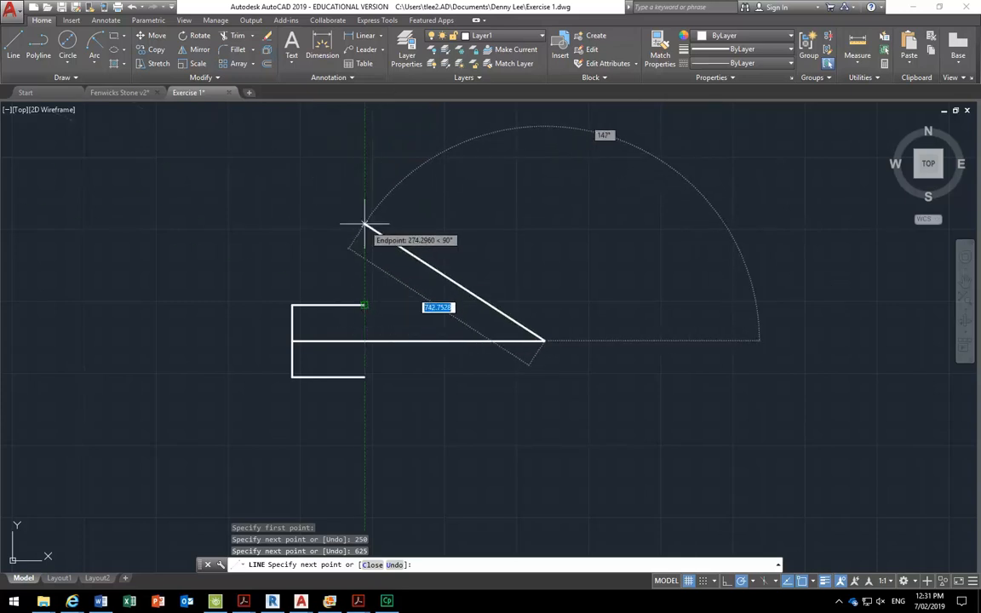
click(365, 160)
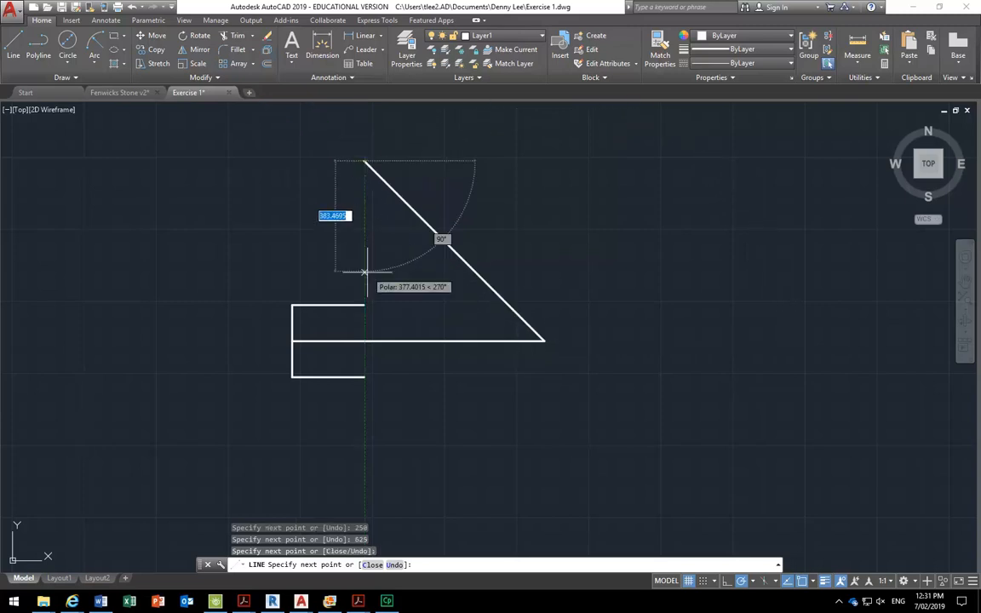
click(364, 304)
right_click(248, 175)
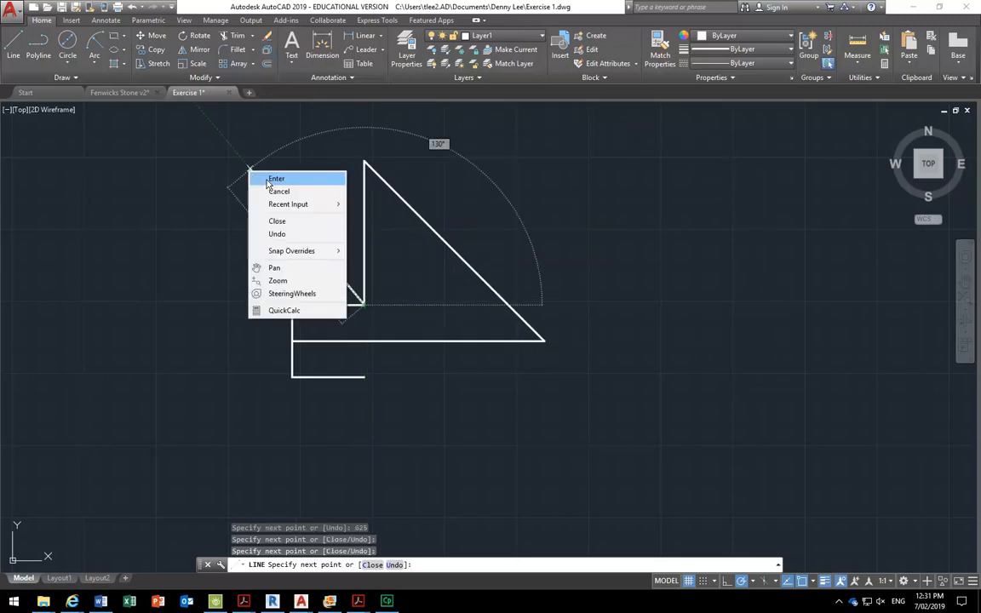
click(269, 179)
Draw the lower arrowhead with a diagonal from the tip to below the stem's end, and a vertical up to the lower stem line
right_click(312, 274)
click(327, 282)
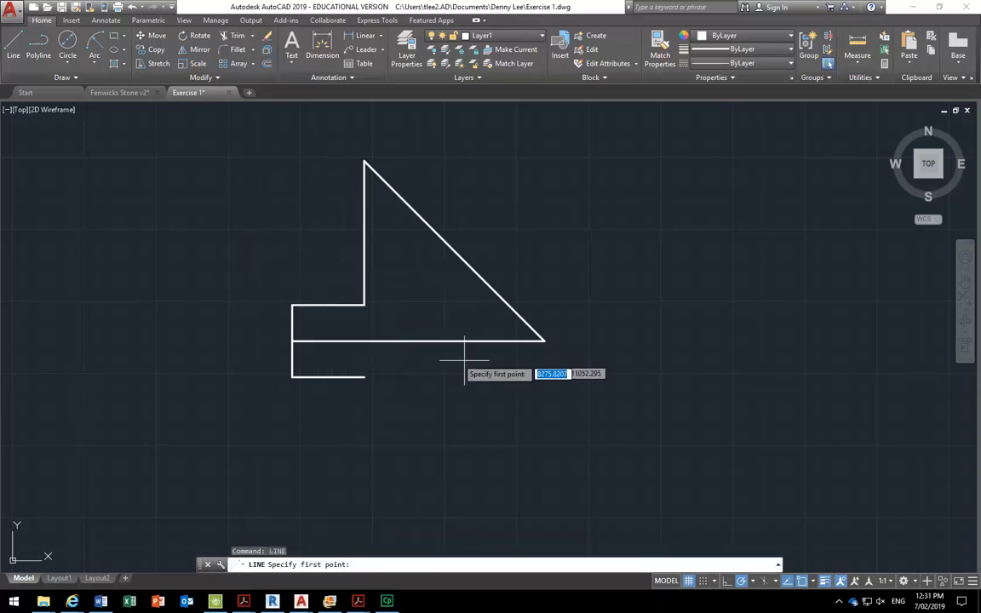
click(542, 341)
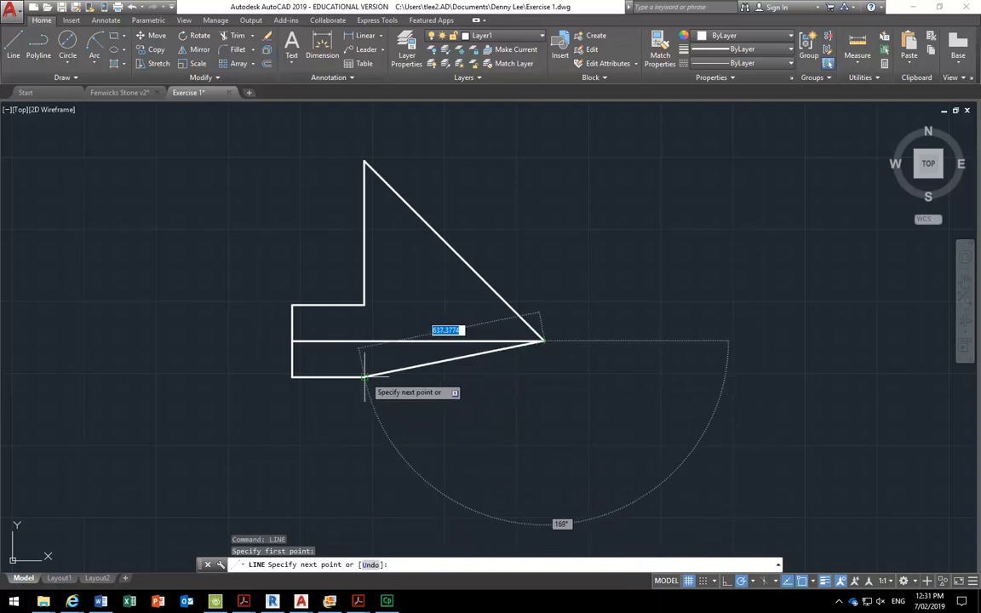
click(364, 519)
click(365, 377)
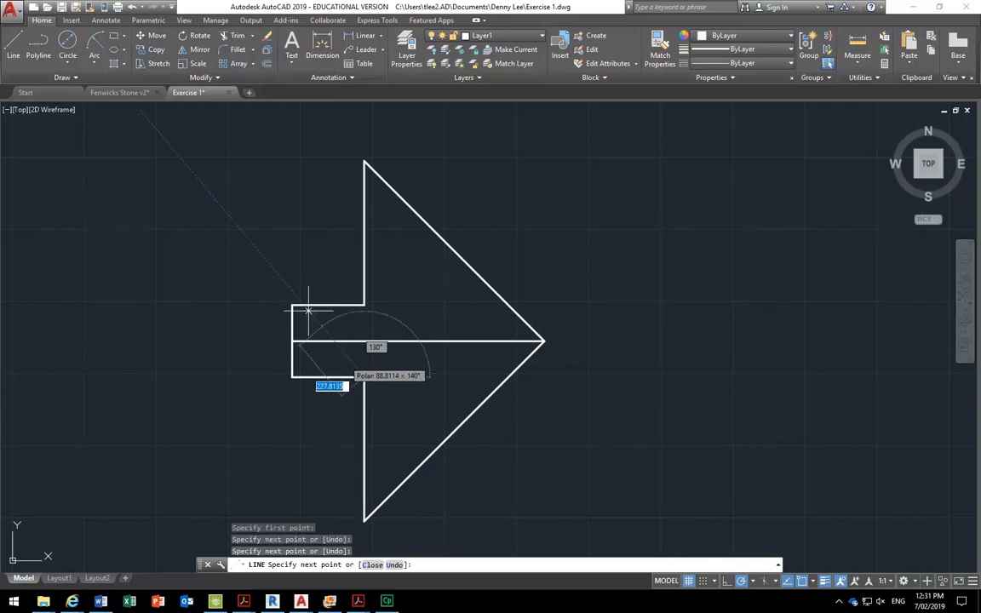
right_click(291, 284)
click(323, 297)
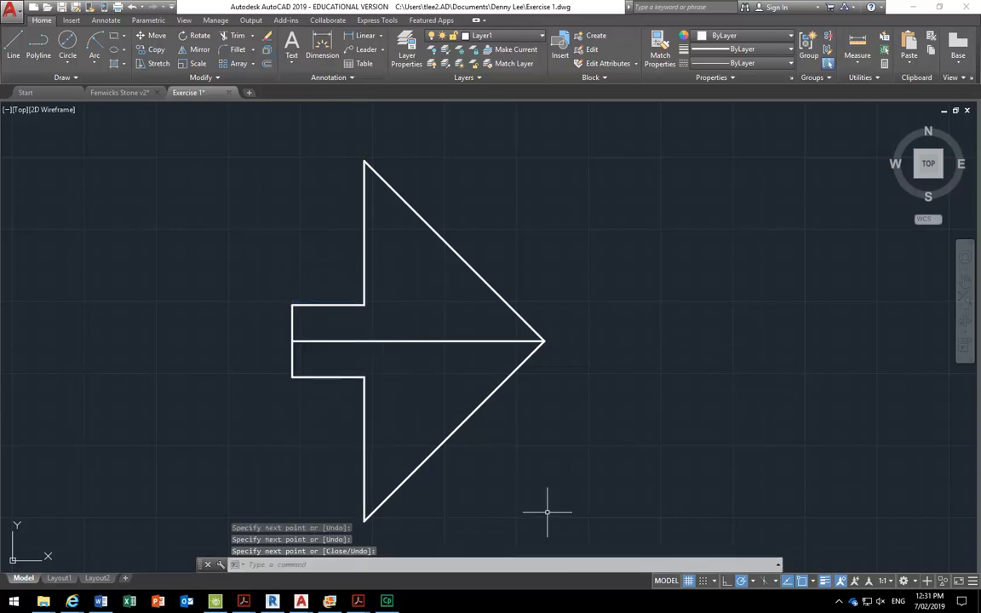
Delete both segments of the horizontal centre line inside the arrow
click(426, 330)
click(328, 350)
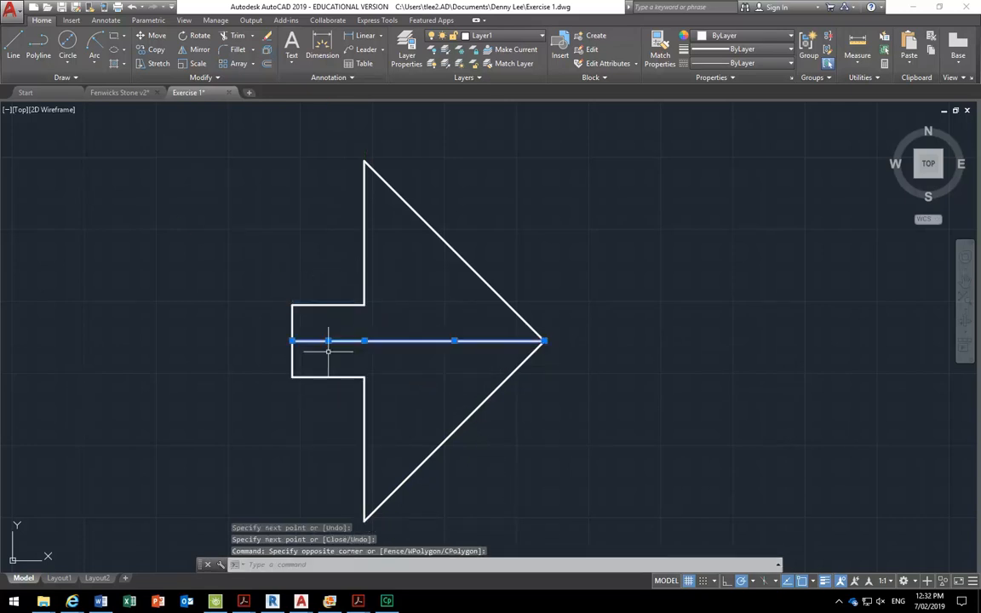
key(Delete)
scroll(331, 350, down, 2)
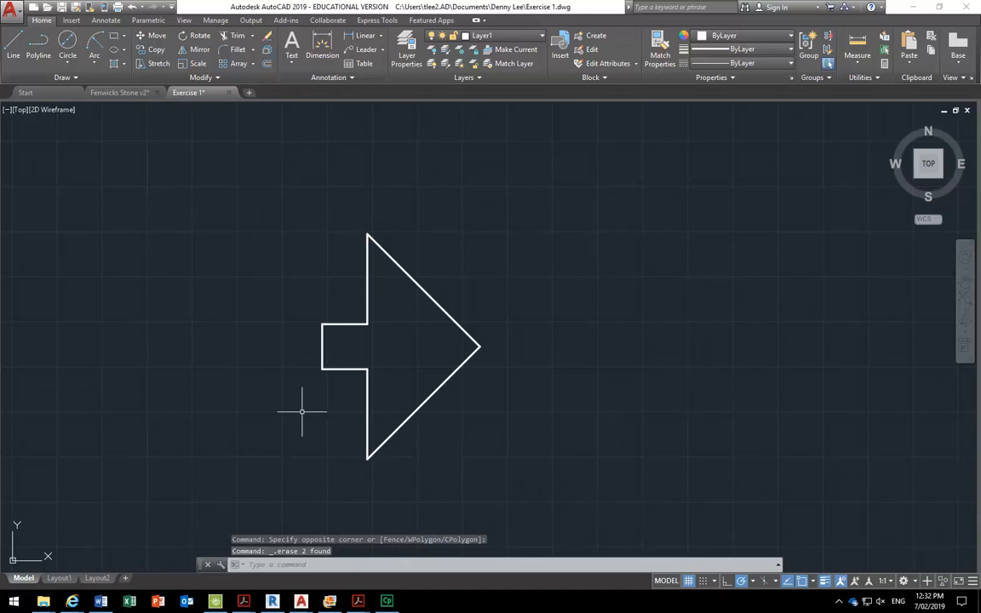
Examine the arrow's shape and its placement relative to the hourglass, ellipses and other shapes in the drawing
scroll(273, 399, down, 1)
scroll(273, 398, up, 2)
scroll(273, 399, down, 3)
mouse_move(273, 398)
middle_down()
mouse_move(398, 377)
mouse_move(424, 282)
mouse_move(384, 272)
middle_up()
scroll(425, 282, down, 2)
scroll(415, 283, down, 2)
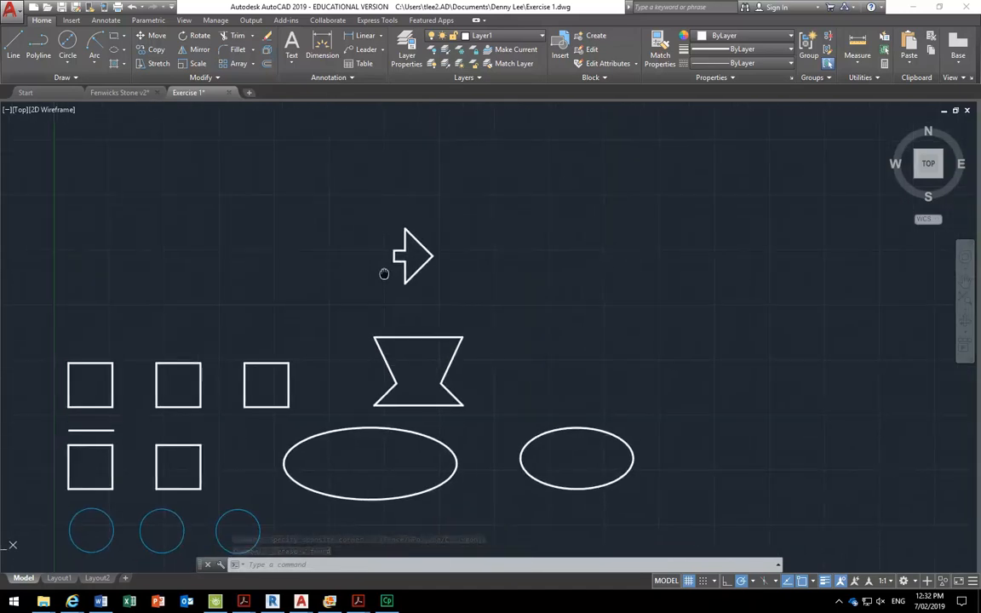
scroll(384, 272, down, 2)
mouse_move(344, 226)
middle_down()
mouse_move(374, 232)
mouse_move(383, 248)
middle_up()
scroll(467, 355, up, 2)
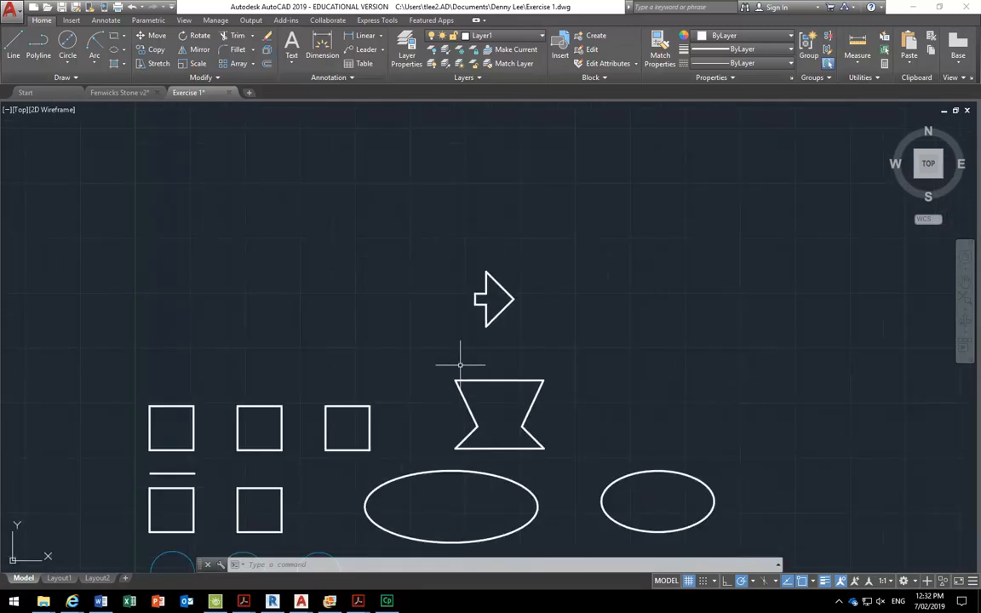
scroll(459, 359, up, 2)
scroll(460, 365, down, 2)
middle_drag(460, 365, 409, 350)
scroll(438, 289, up, 4)
middle_drag(439, 288, 426, 329)
scroll(443, 325, up, 2)
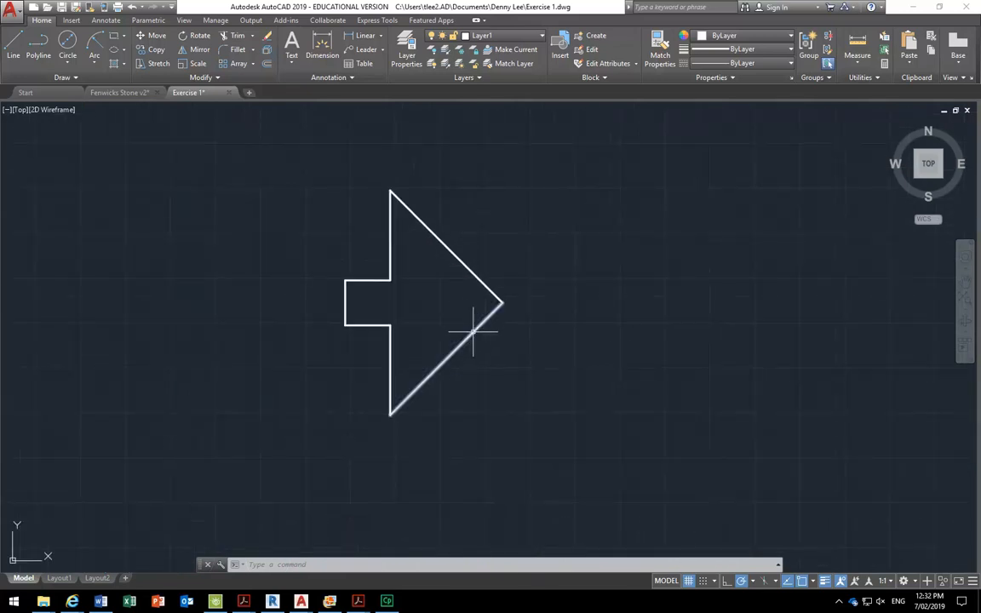
Undo the deletion of the centre line and erase the lower arrowhead's diagonal and vertical lines
click(132, 7)
click(132, 7)
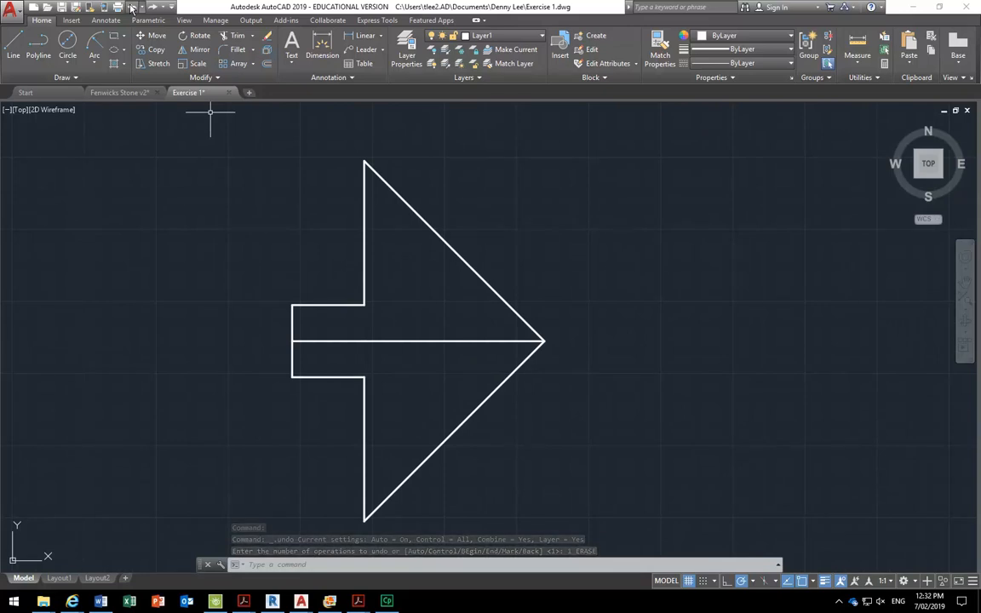
click(464, 477)
click(388, 451)
key(Delete)
click(381, 435)
click(331, 468)
key(Delete)
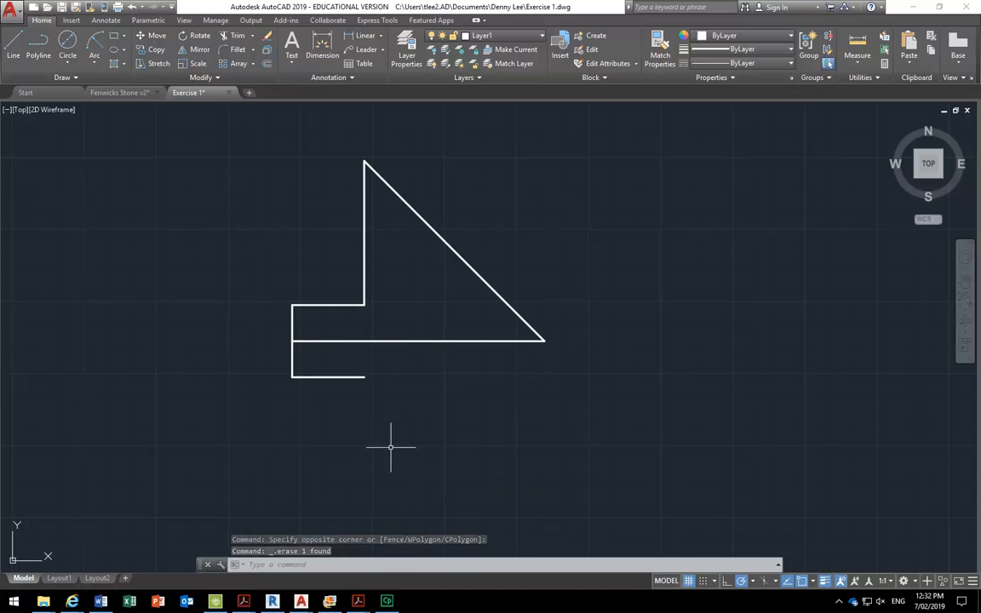
click(451, 148)
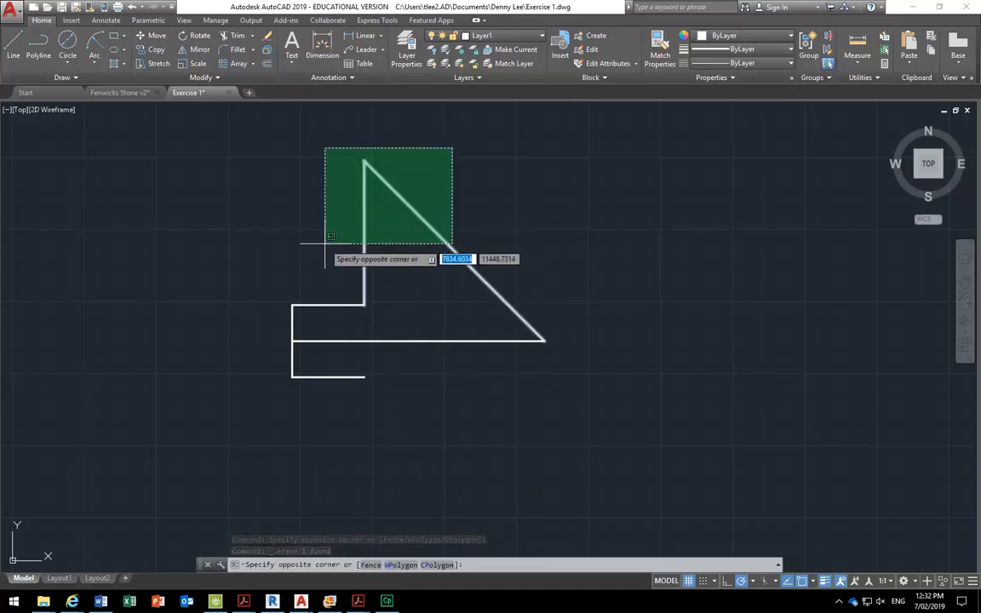
click(418, 147)
click(350, 145)
click(545, 345)
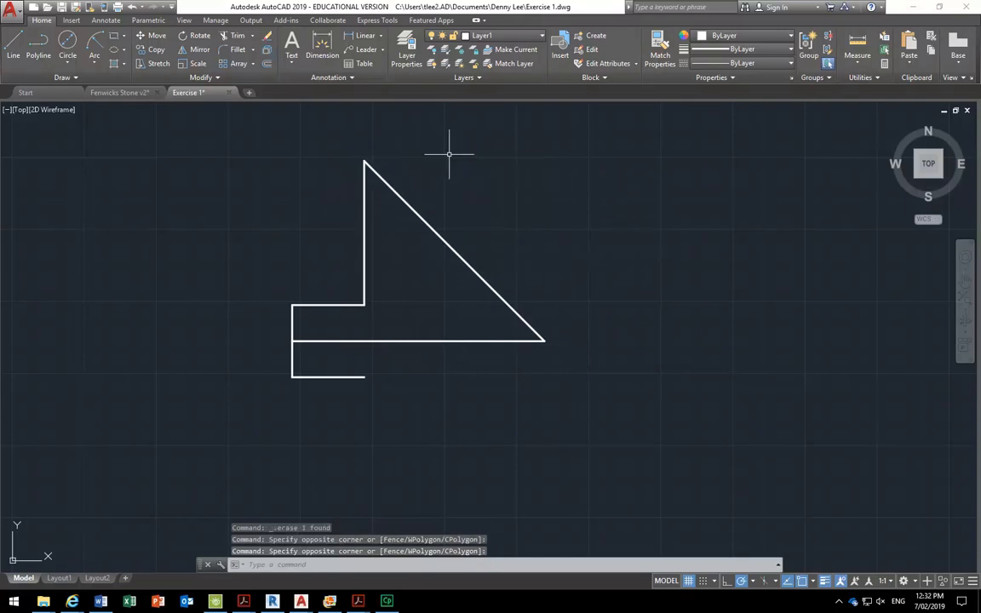
Mirror the upper arrowhead's diagonal and vertical lines about the horizontal centre line, from the tip to the stem's end, keeping the source objects
click(414, 210)
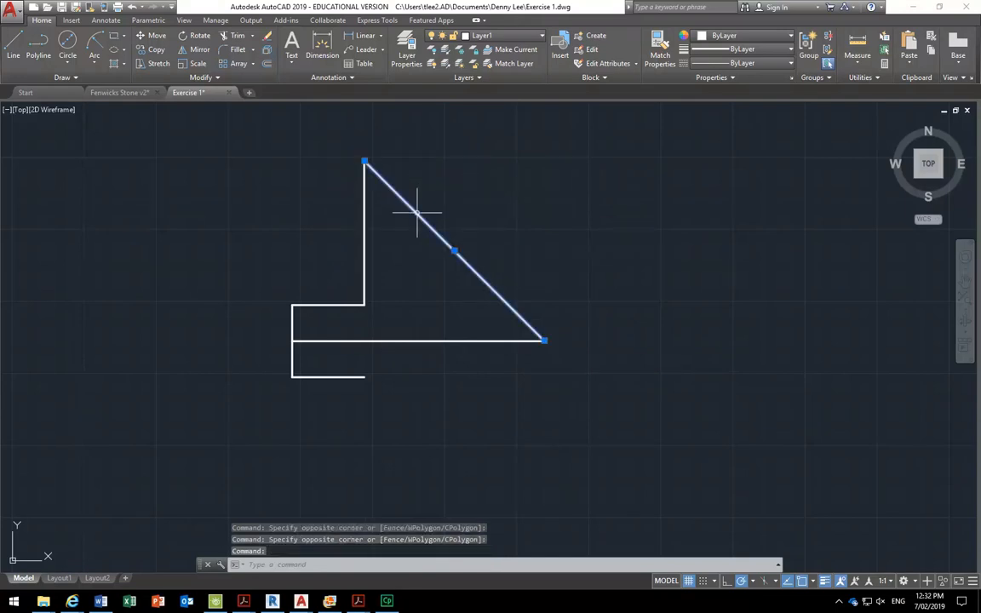
click(366, 222)
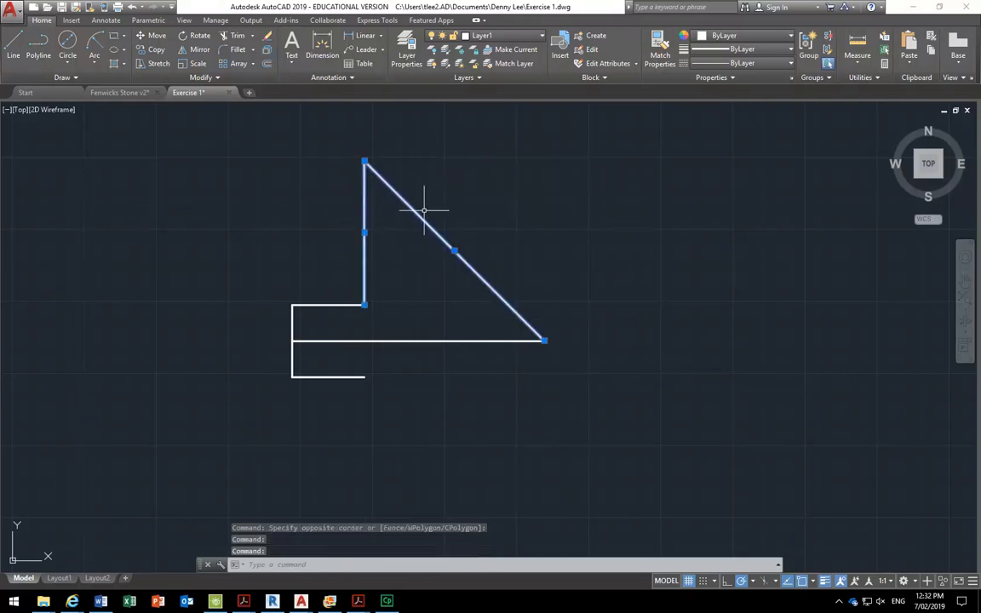
click(197, 49)
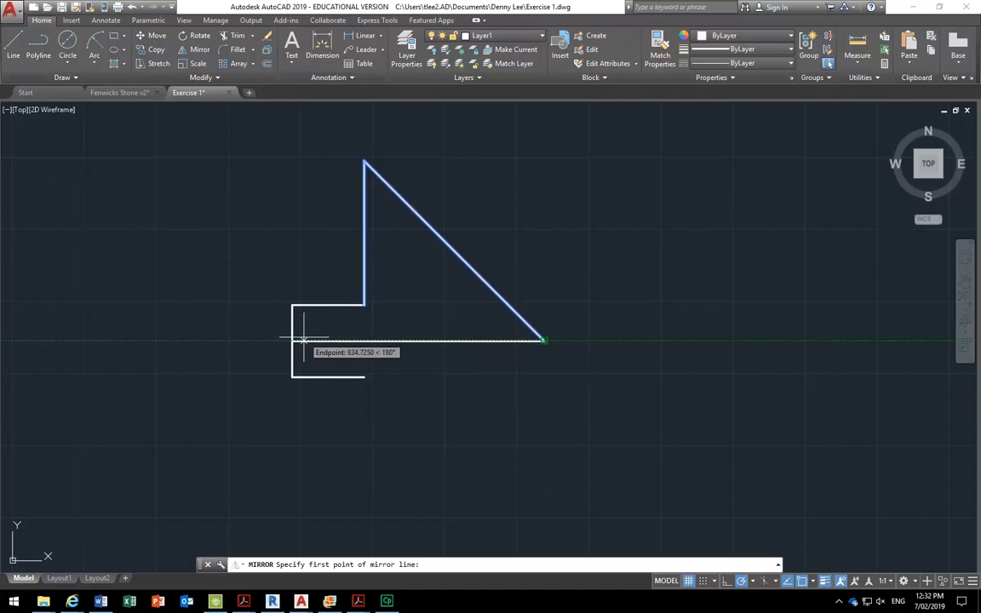
click(544, 341)
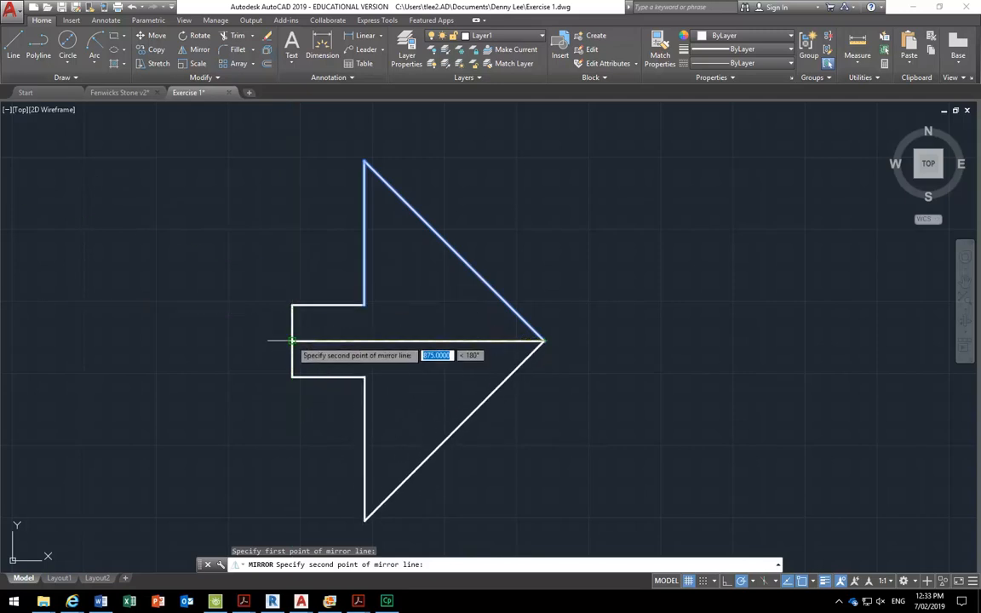
click(292, 341)
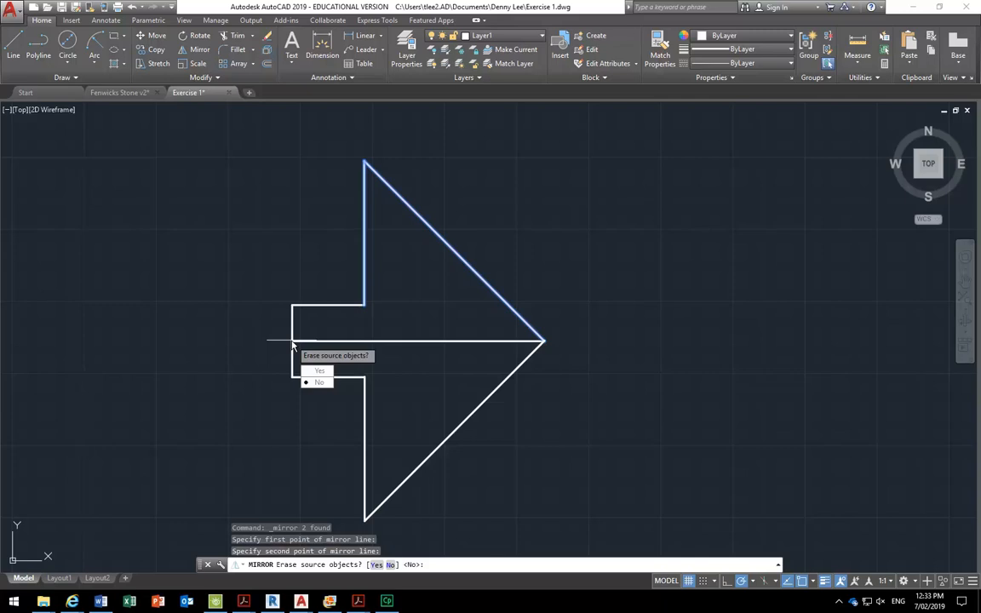
text(n)
key(BackSpace)
text(n)
key(Return)
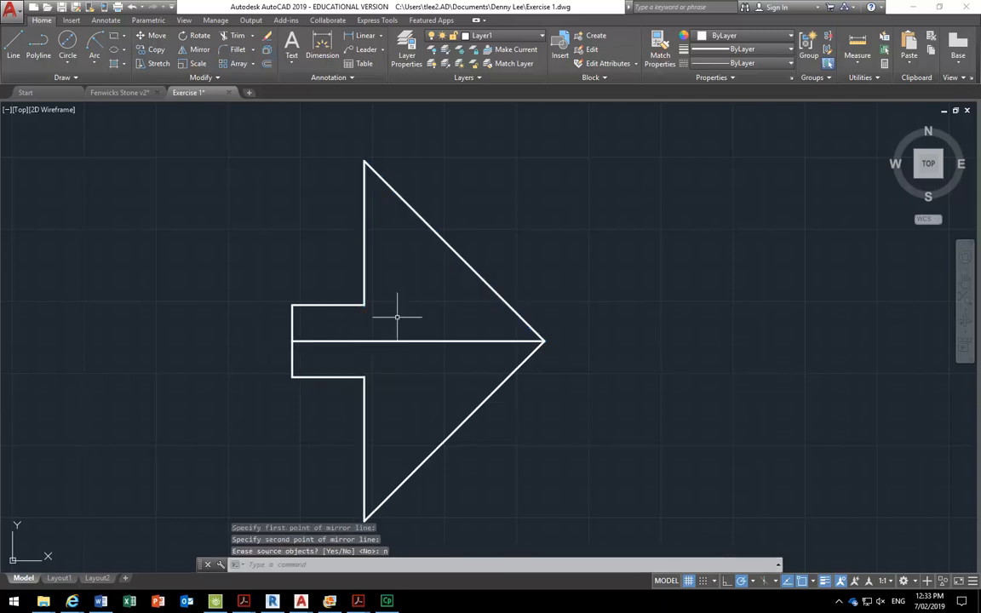
Consult the exercise PDF and draw the round-ended shape's 1000 long bottom line, horizontally leftward in the free space left of the arrow
scroll(401, 316, down, 5)
middle_drag(405, 313, 456, 301)
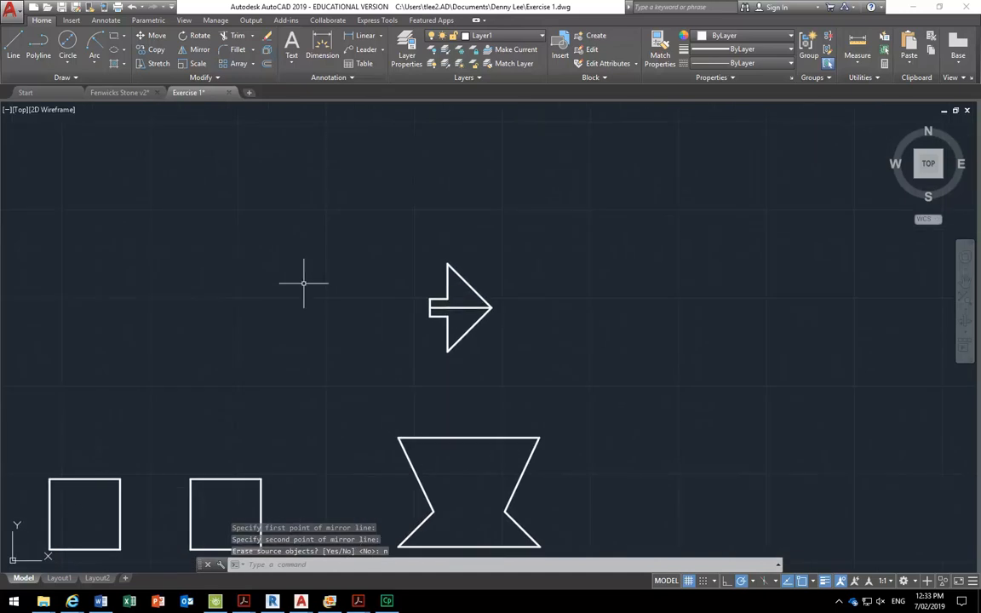
click(405, 554)
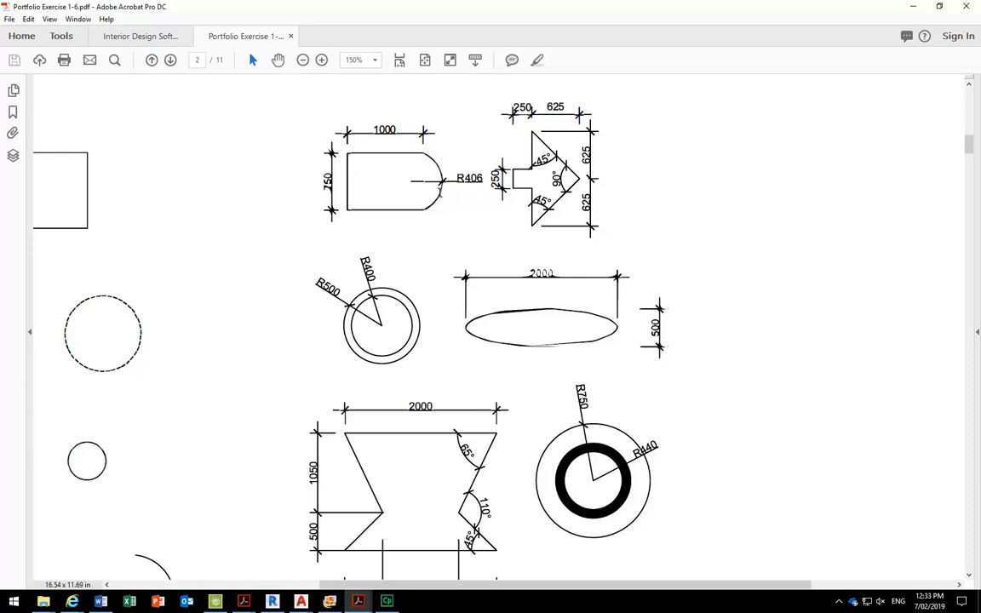
key(alt+Tab)
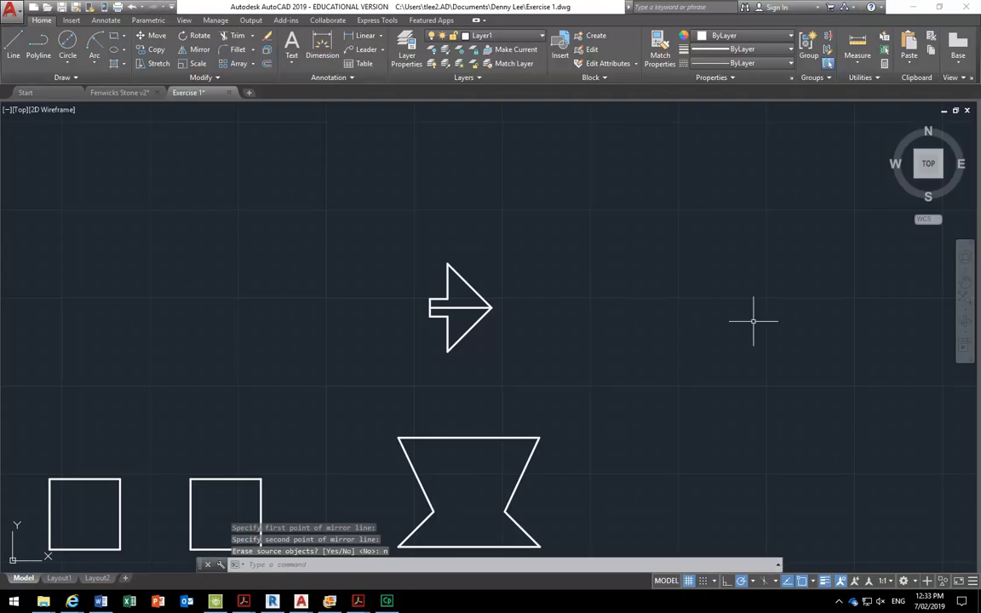
click(14, 46)
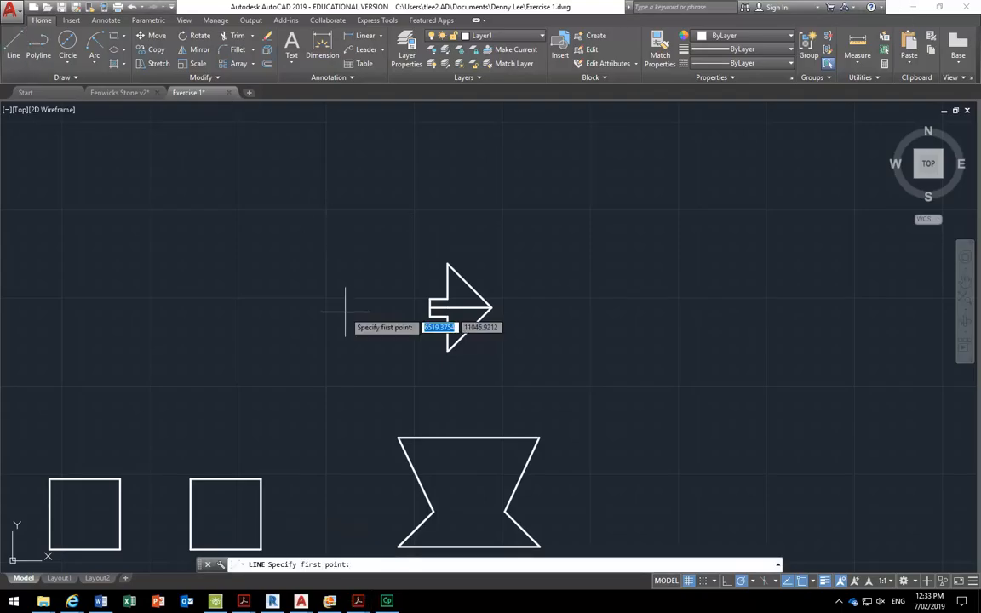
click(276, 359)
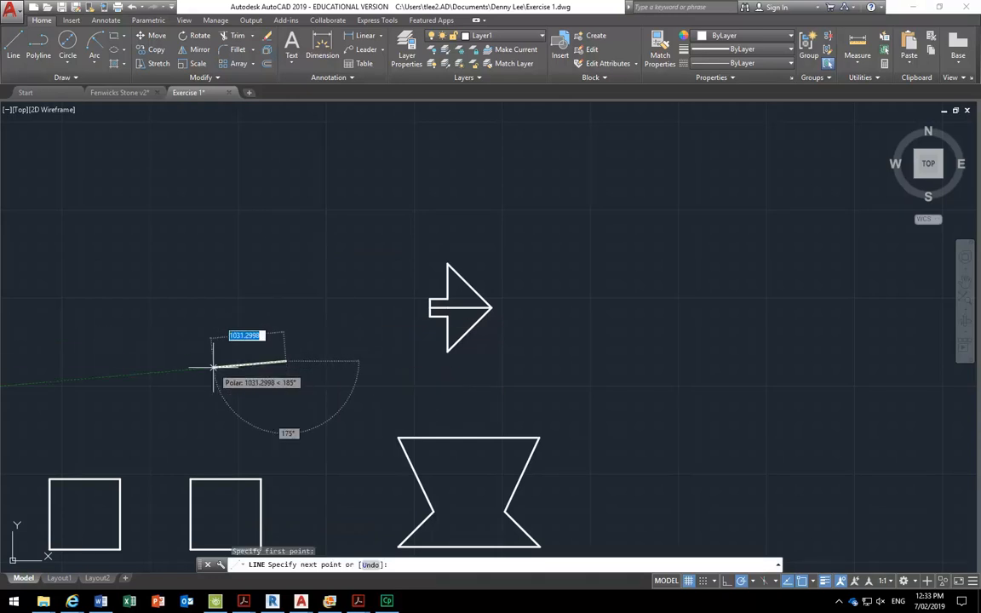
text(1000)
key(Return)
text(u)
key(Return)
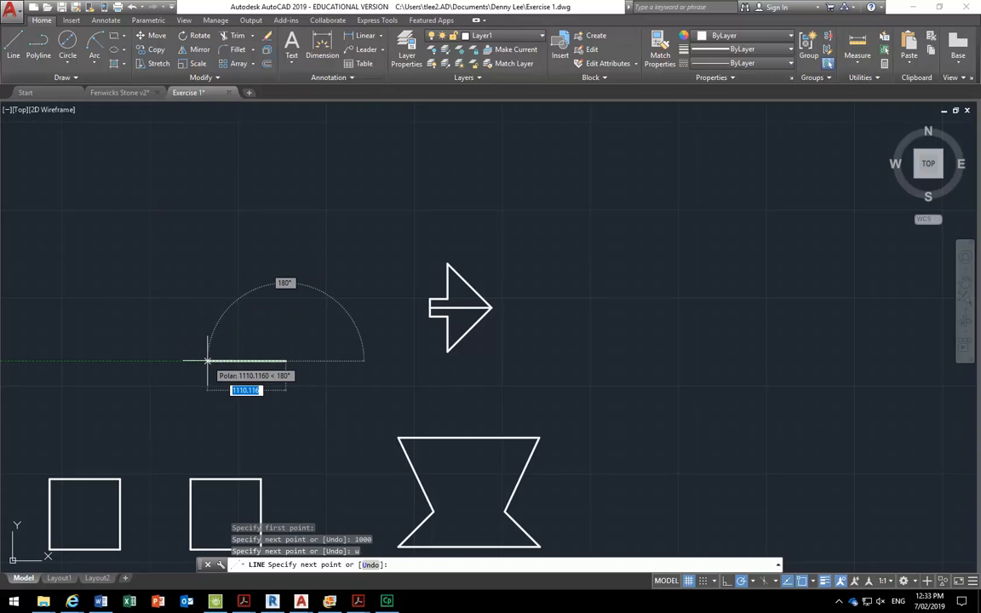
text(1000)
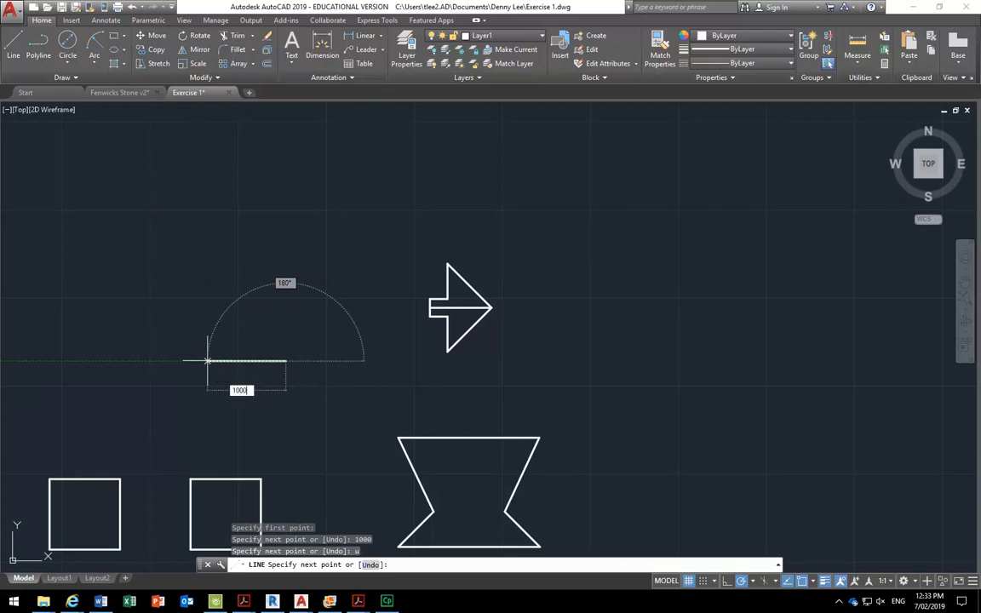
key(Return)
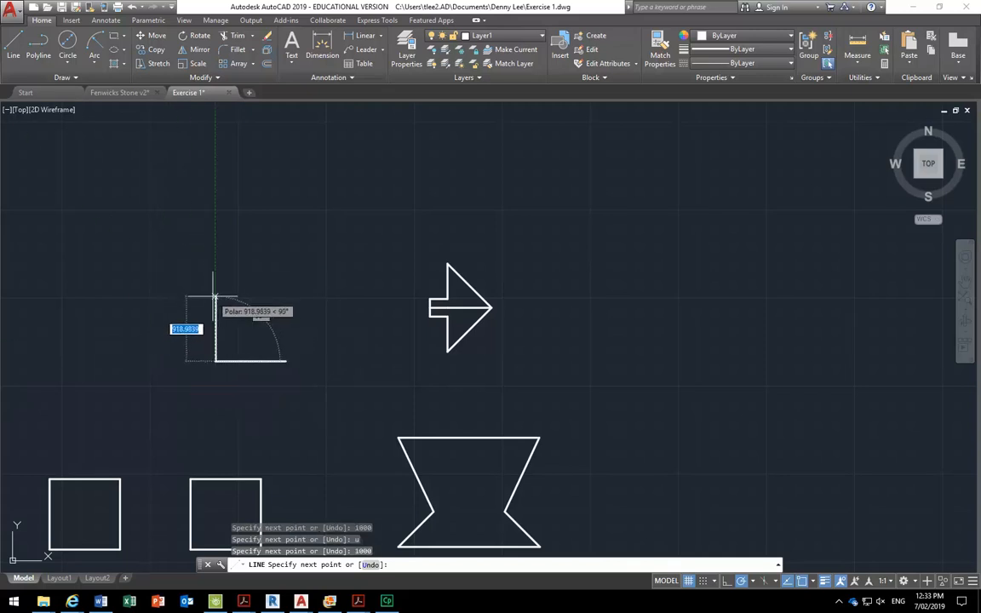
Continue the outline with a 750 vertical side upward and a 1000 top line to the right, then end the line
text(750)
key(Return)
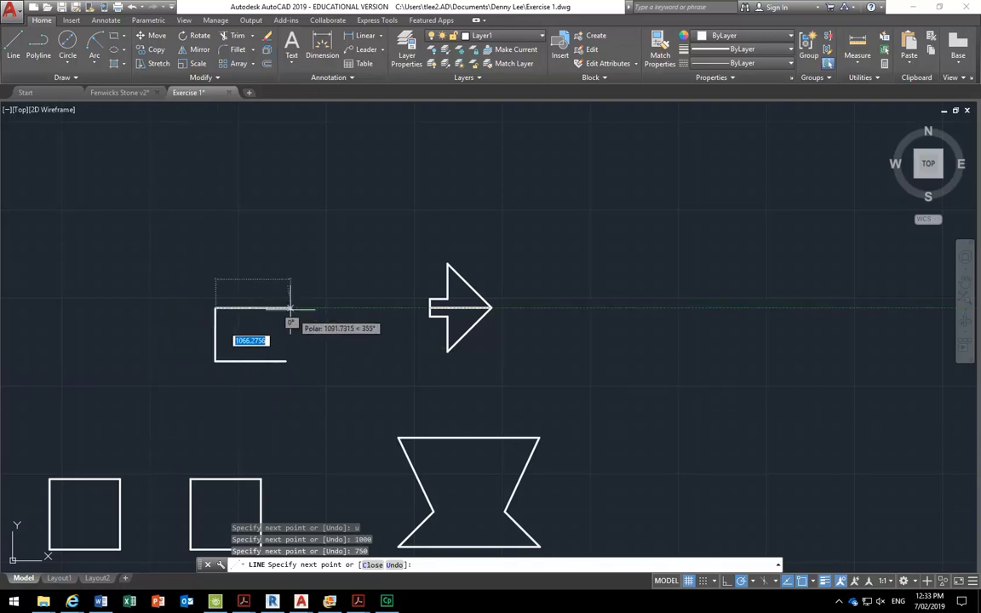
text(1000)
key(Return)
key(Return)
scroll(246, 332, up, 4)
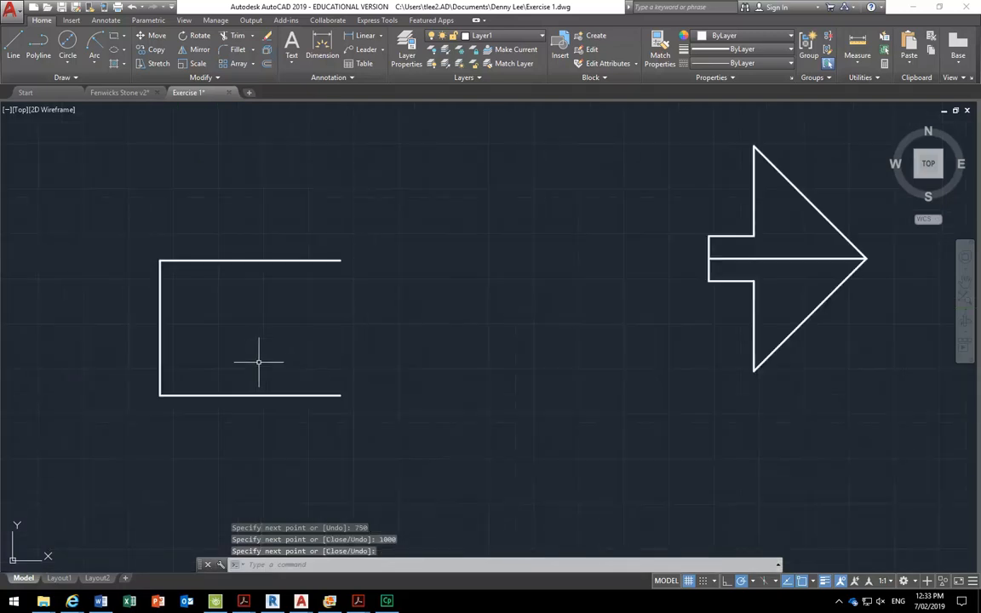
Check the exercise PDF and close the outline's open end with a Start, End, Radius arc of radius 406, from lower to upper endpoint
mouse_move(357, 600)
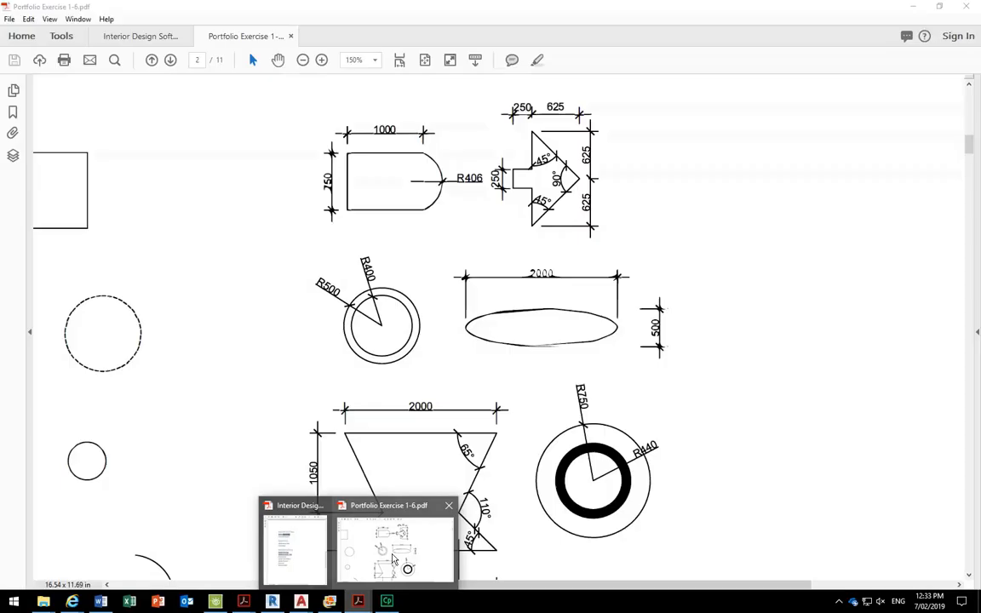
click(405, 566)
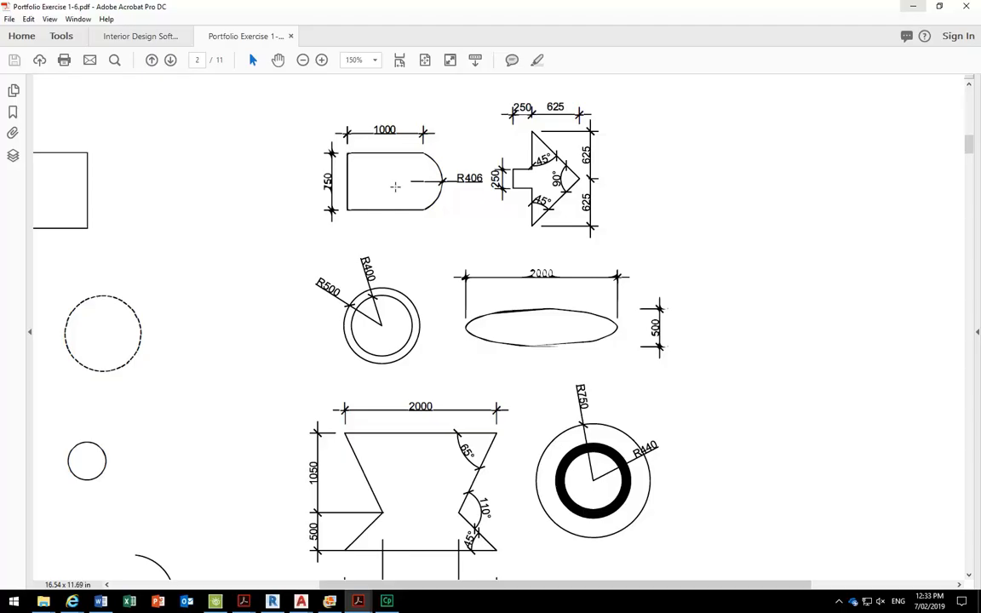
click(913, 6)
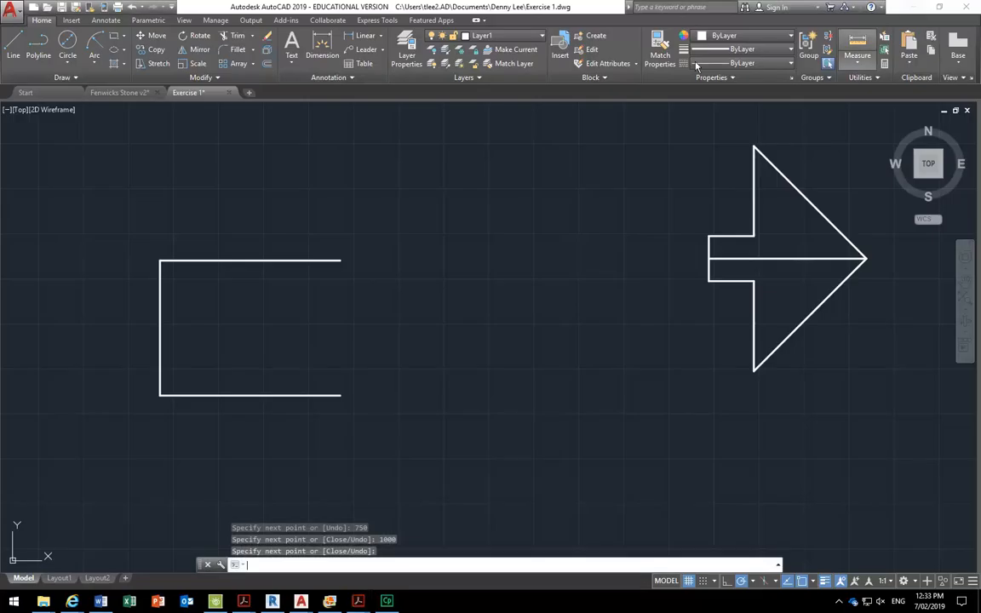
click(96, 62)
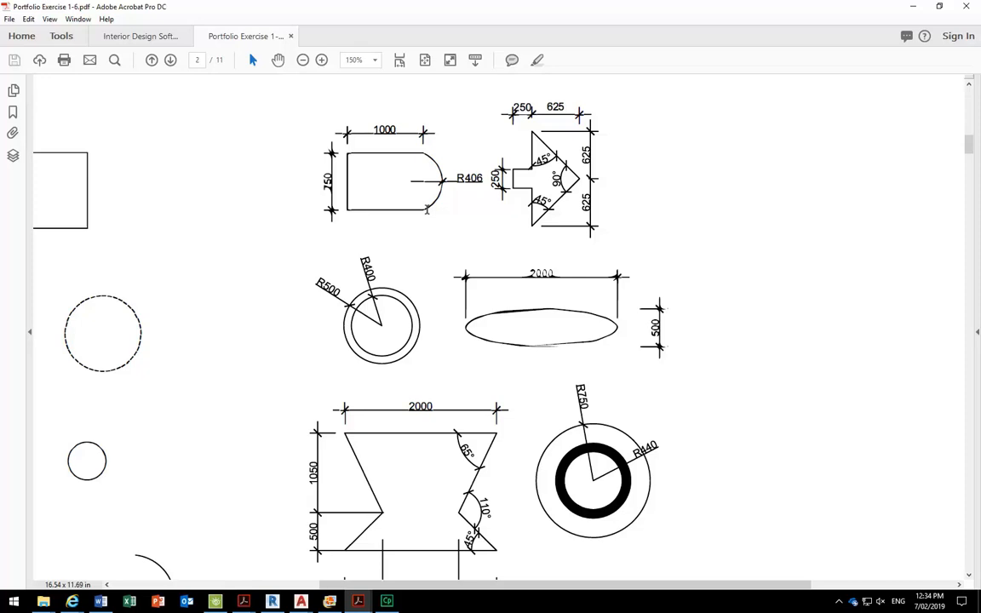
key(alt+Tab)
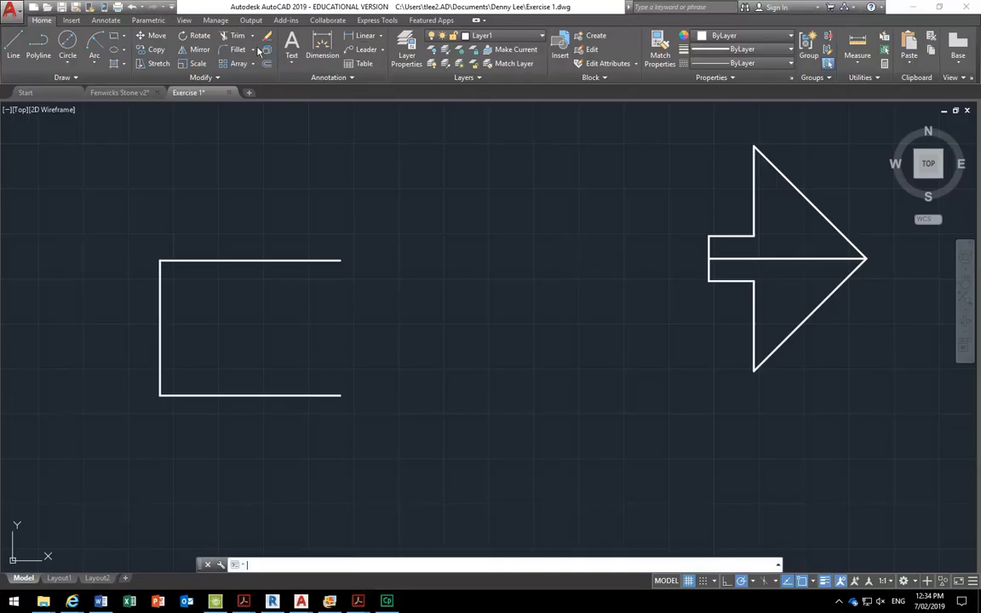
click(94, 65)
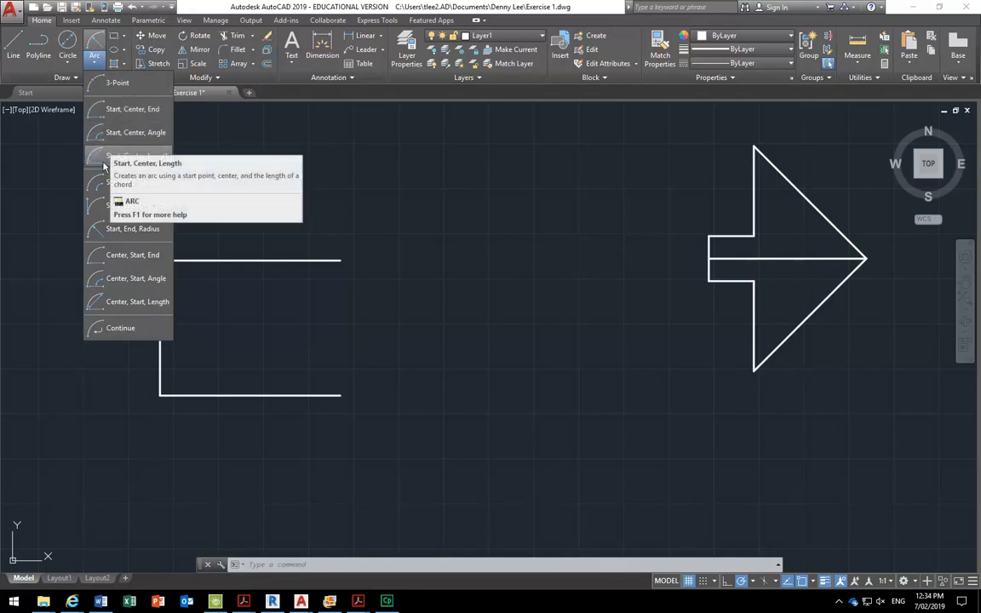
click(116, 230)
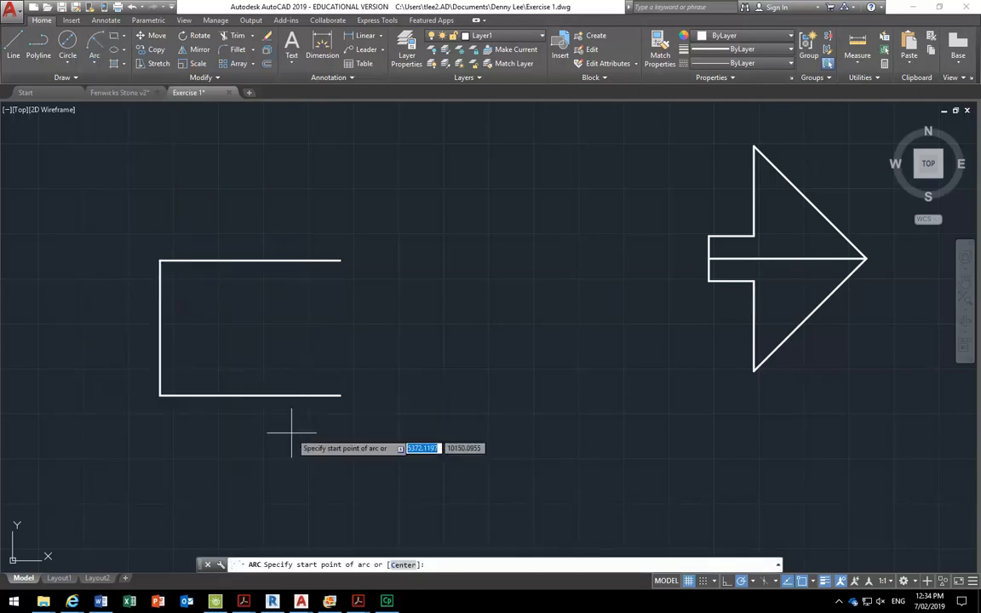
click(340, 395)
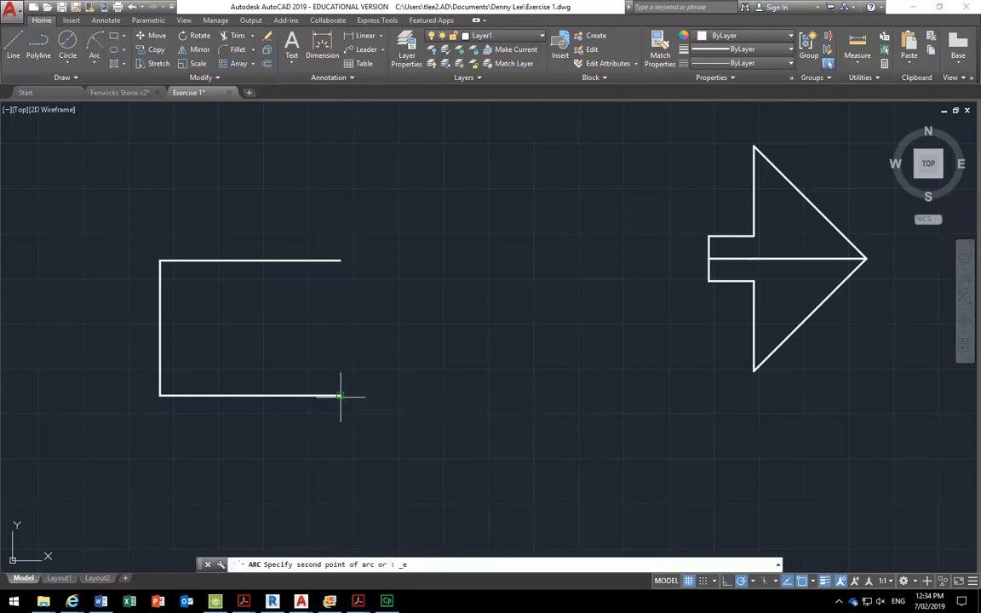
click(340, 261)
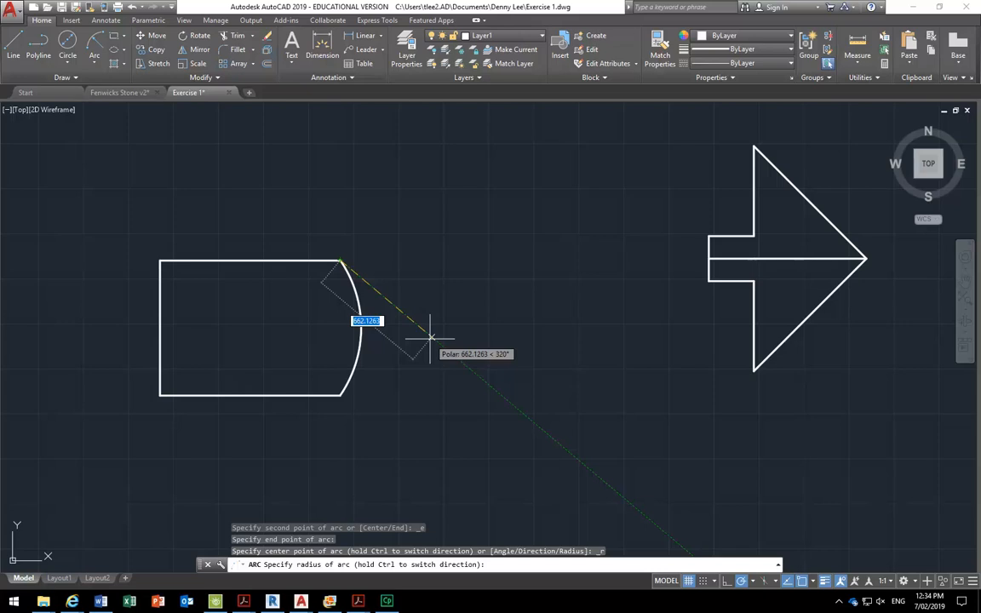
text(40)
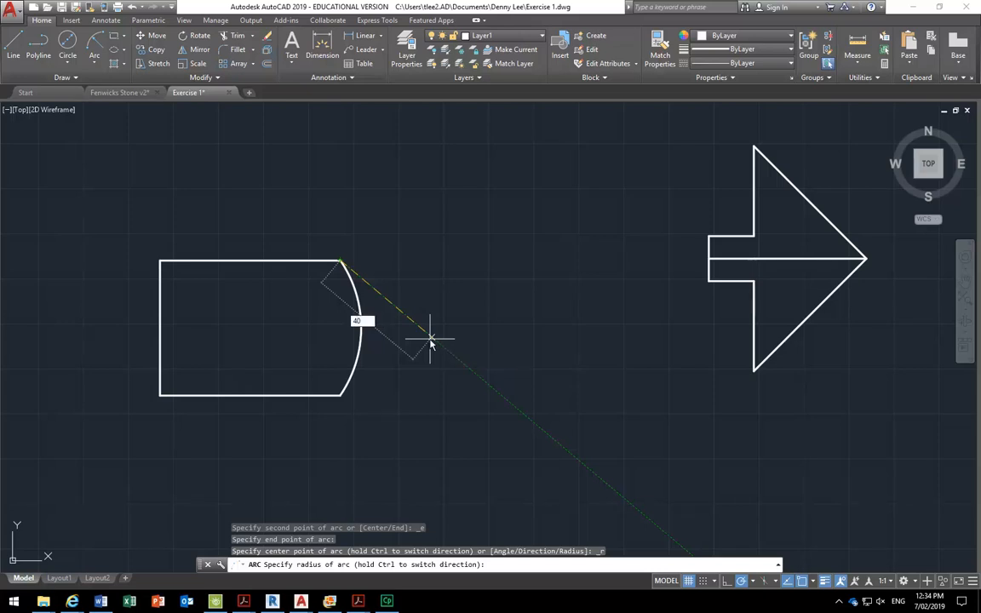
text(6)
key(Return)
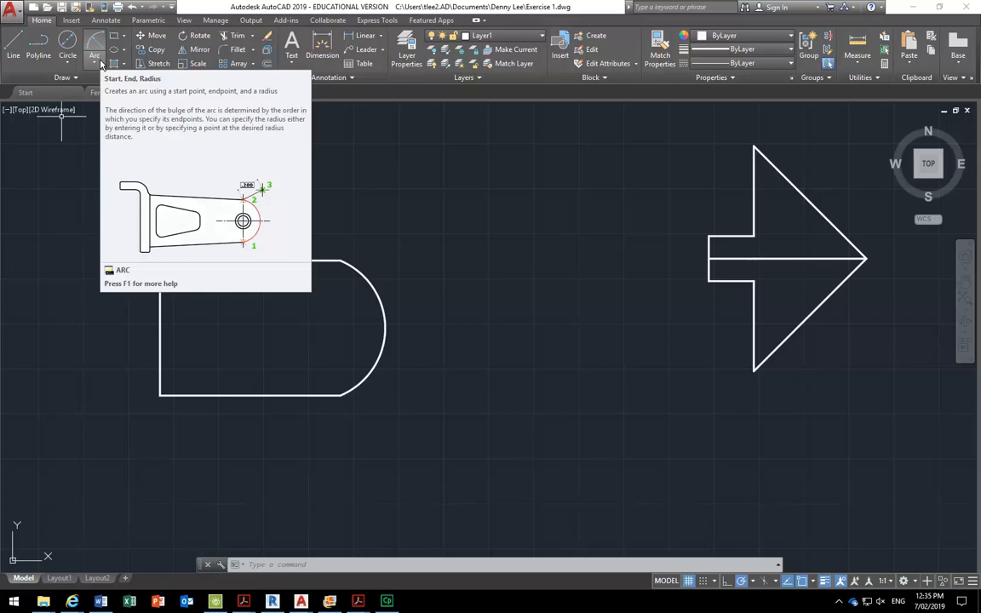
Erase the arc at the outline's right end
click(400, 299)
click(318, 390)
key(Delete)
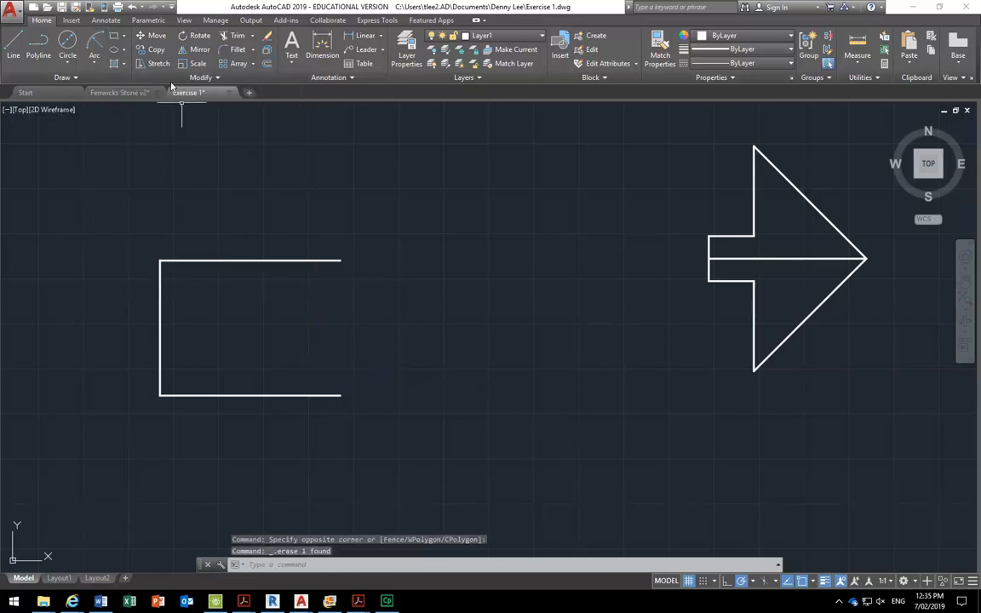
Redraw the end arc from the bottom line's endpoint to the top line's endpoint using Start, End, Radius with radius 406
click(94, 63)
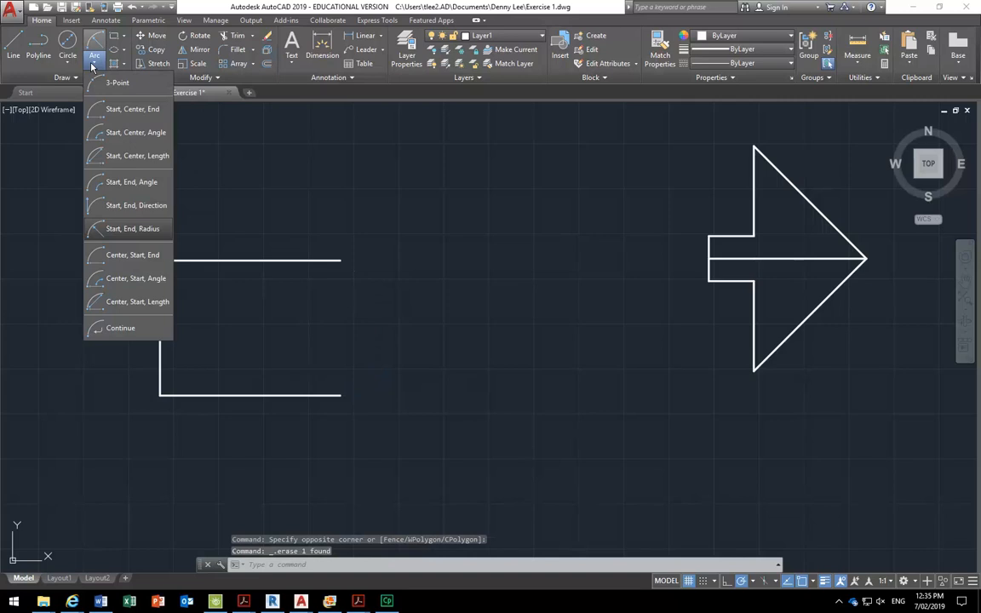
click(109, 229)
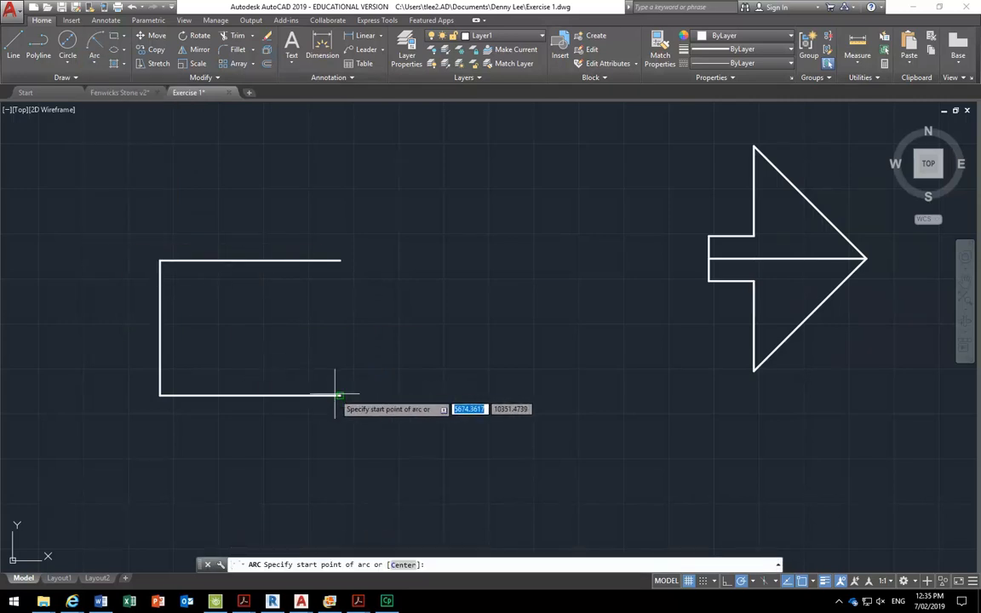
click(339, 394)
click(340, 260)
text(4)
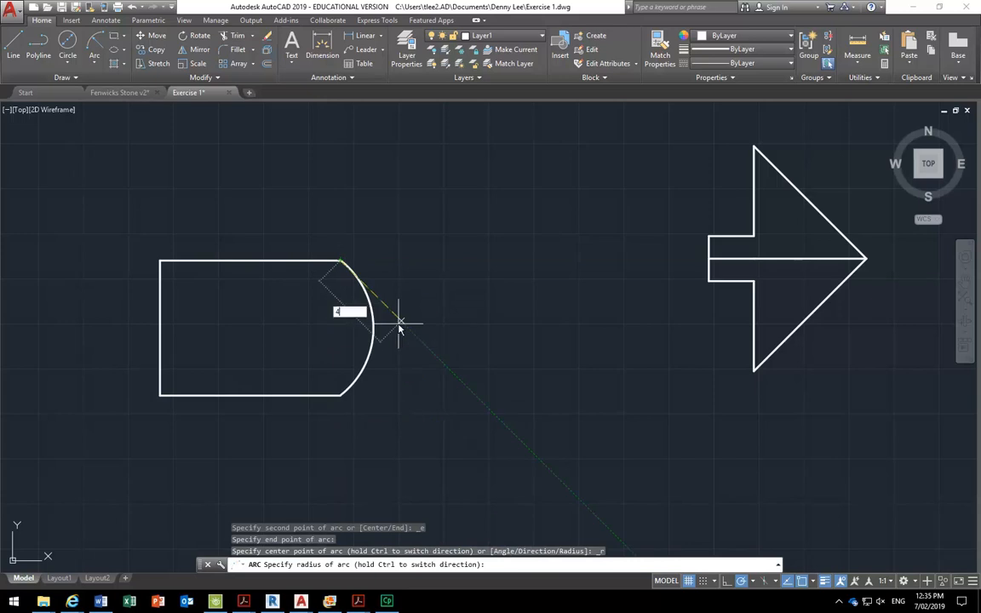
text(06)
key(Return)
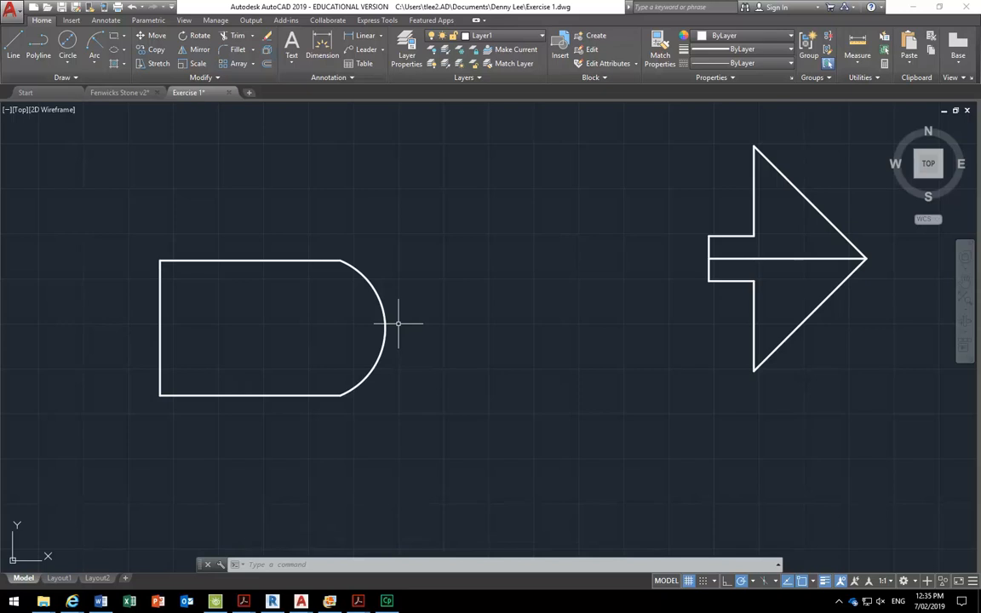
scroll(398, 323, up, 2)
scroll(394, 324, down, 10)
scroll(391, 363, up, 3)
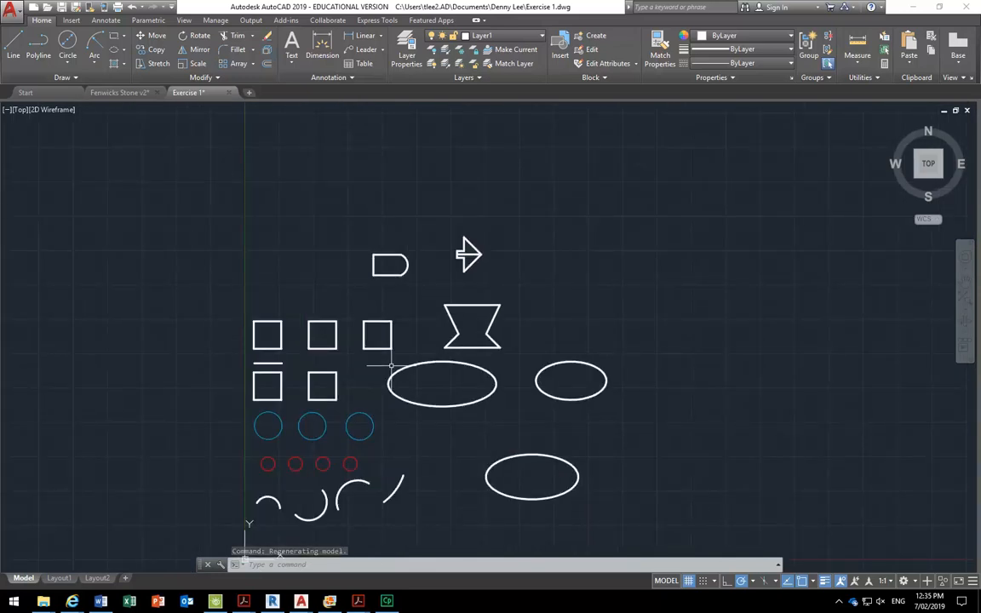
middle_drag(364, 377, 336, 350)
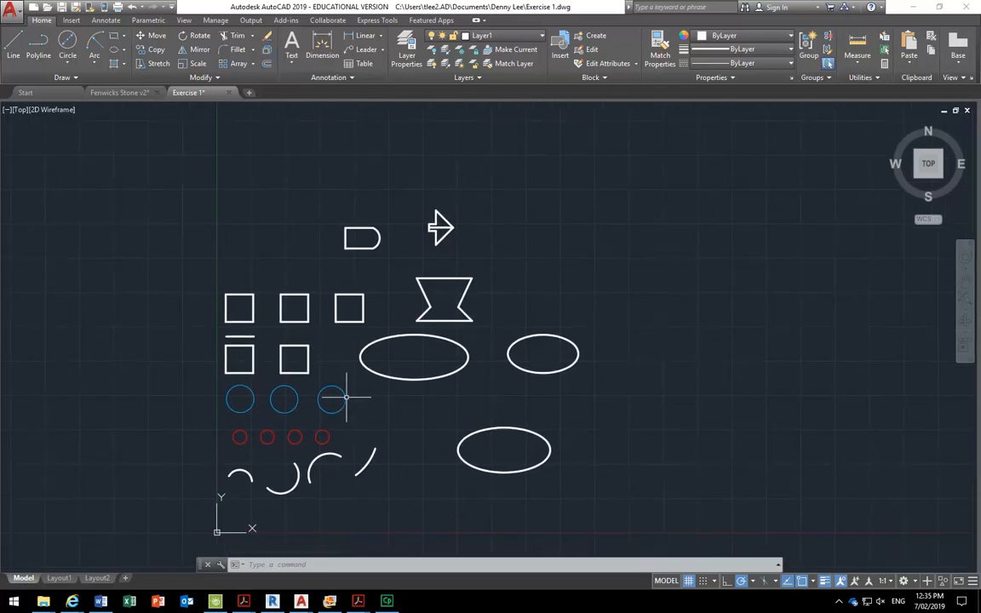